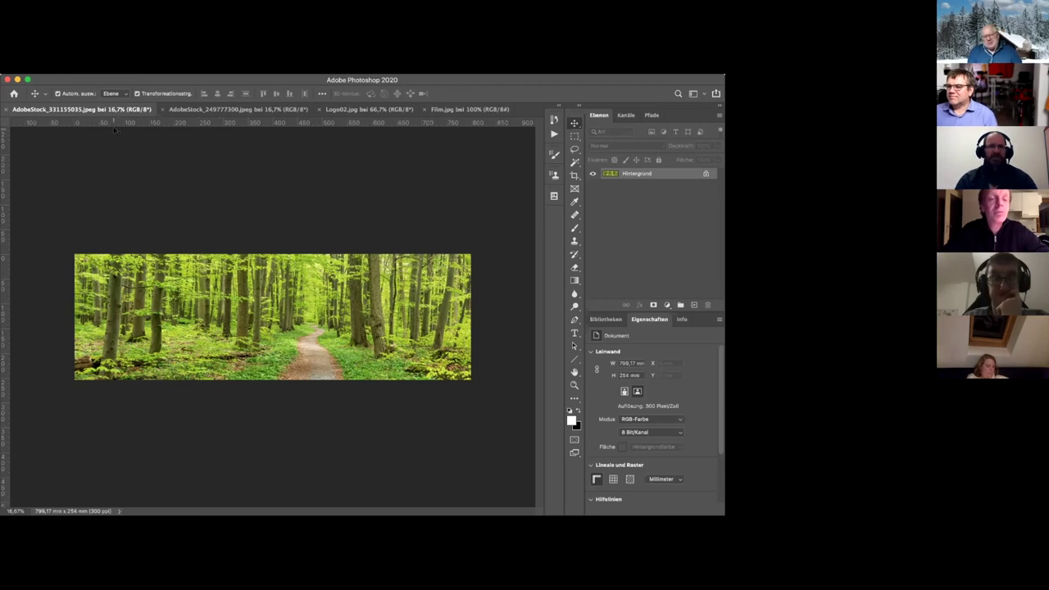
Step: Create a new document 1920 pixels wide and 1080 pixels high at a resolution of 300 pixels per inch
click(86, 77)
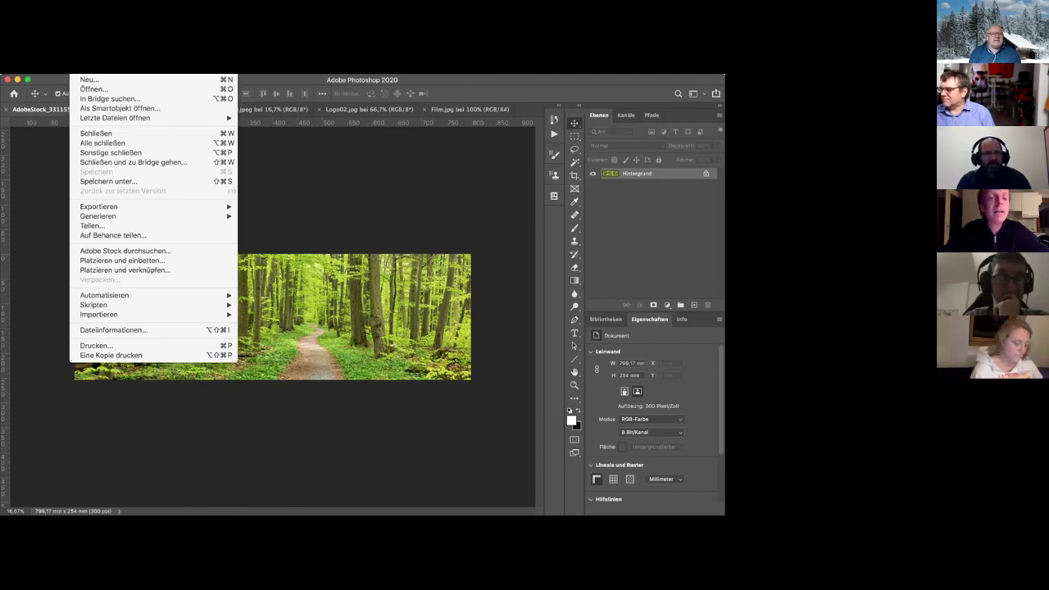
click(92, 78)
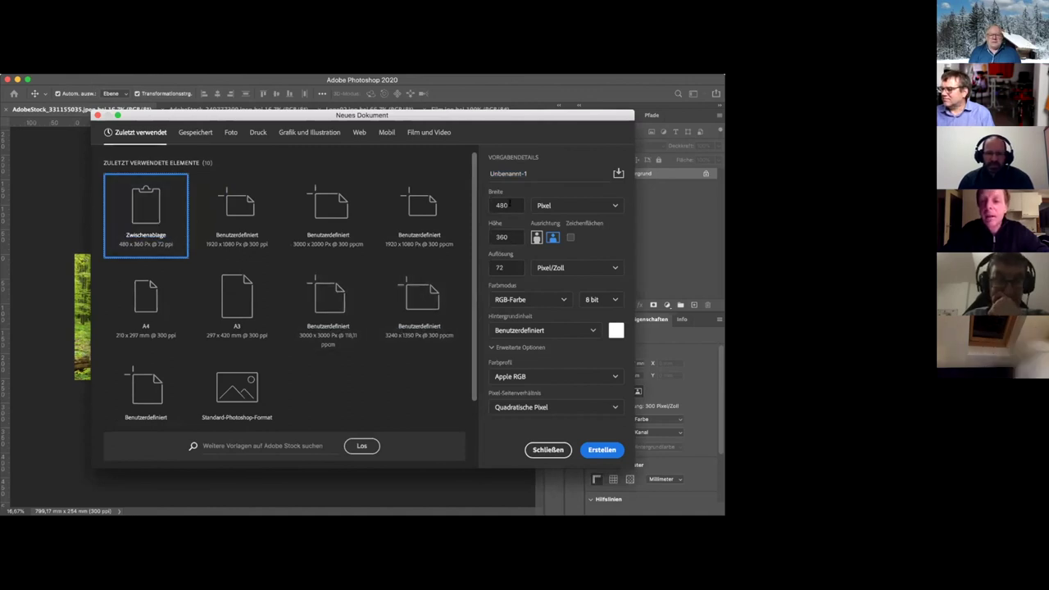
click(502, 205)
text(19)
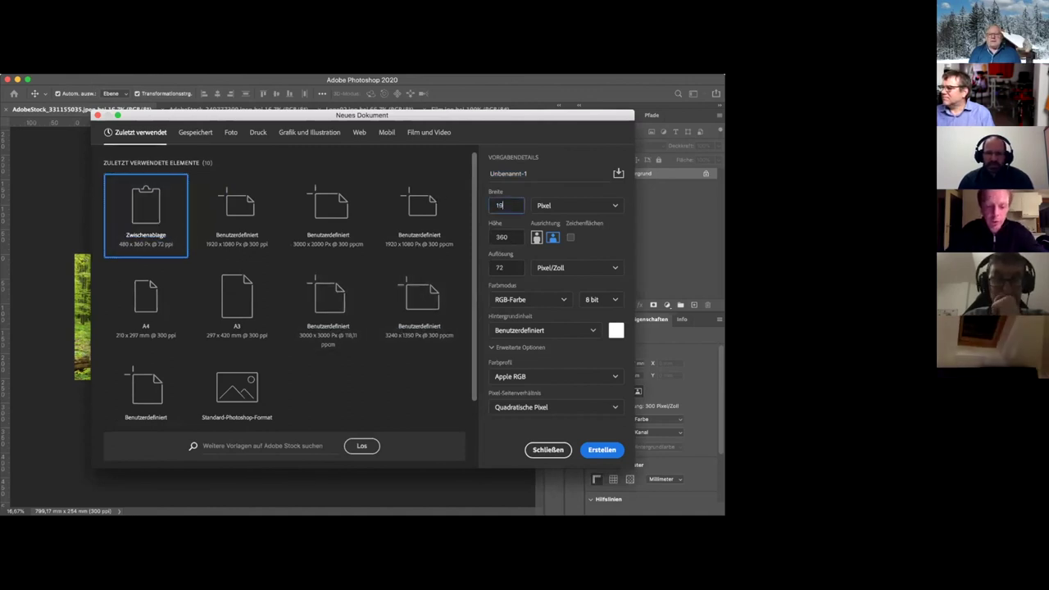
text(20)
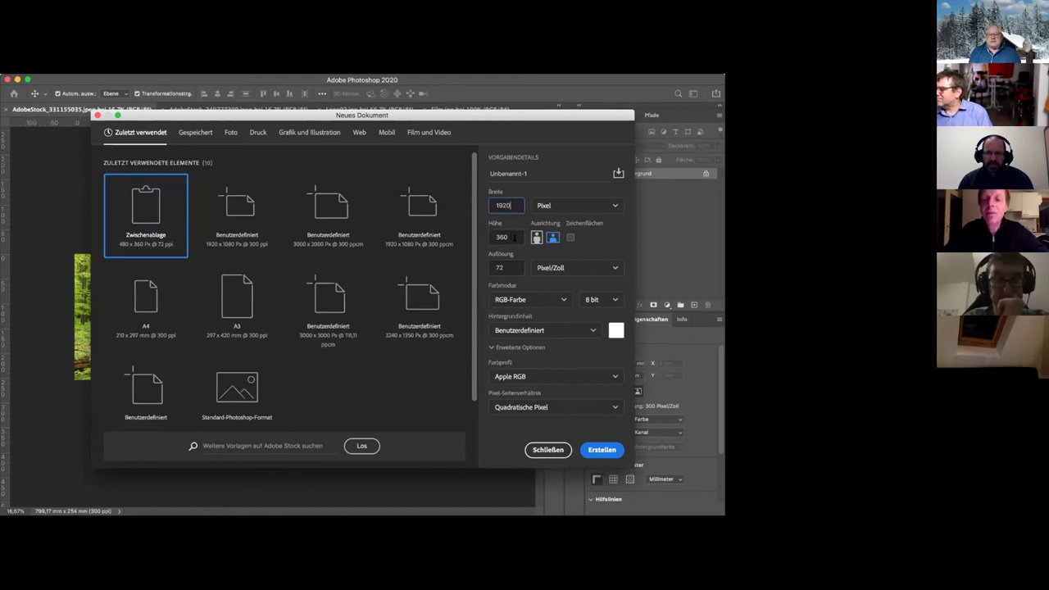
key(Tab)
text(1080)
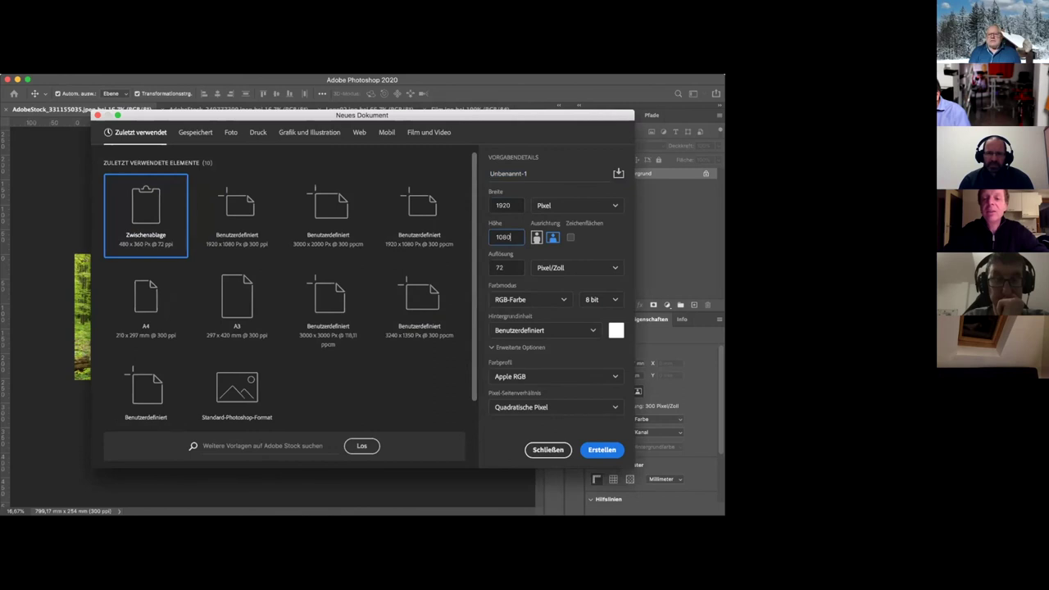
key(Tab)
text(300)
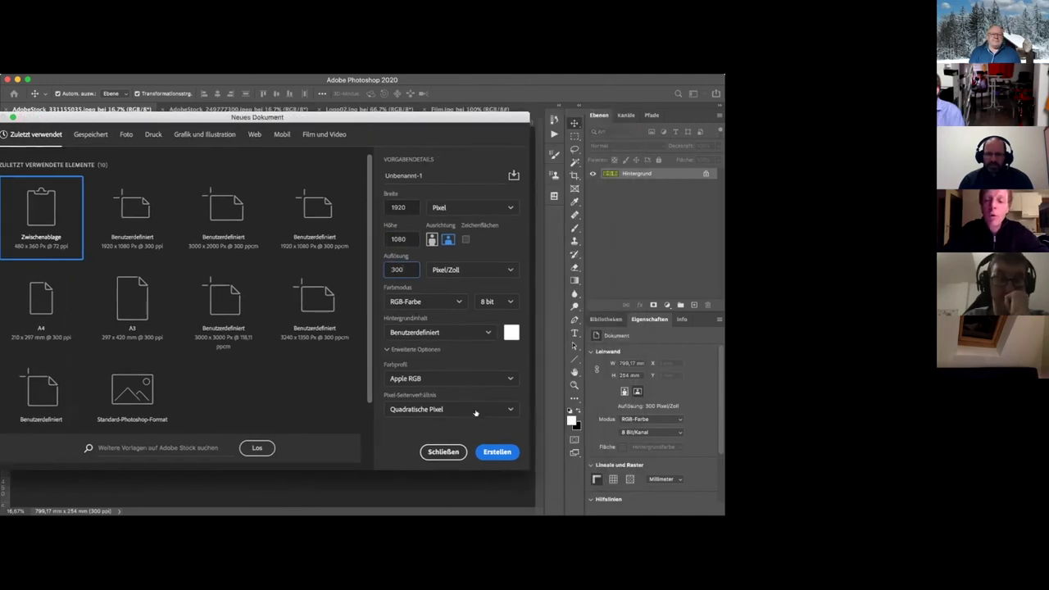
click(491, 453)
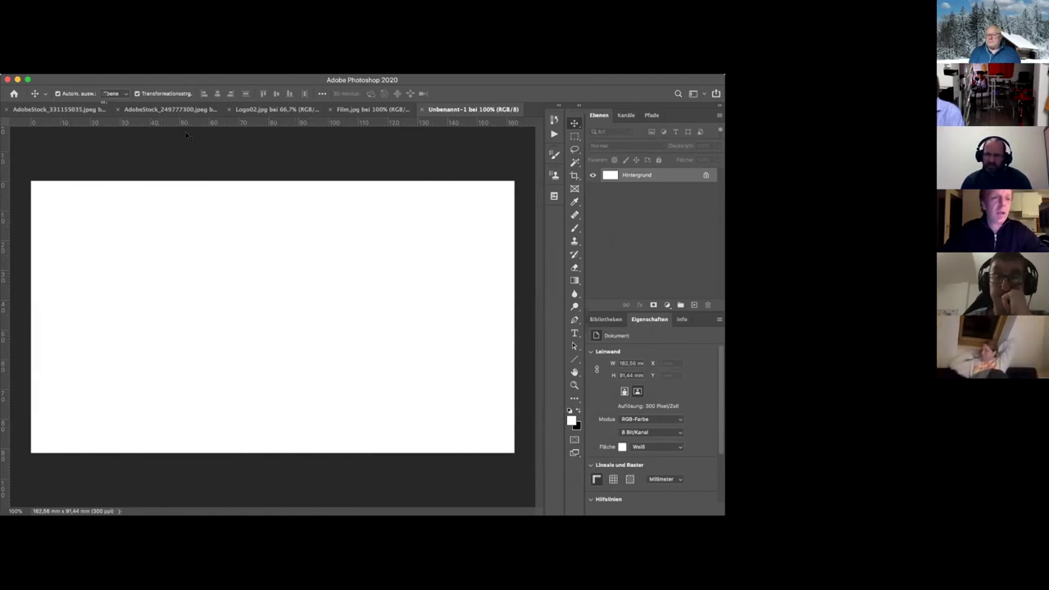
Step: Copy the forest panorama into the new untitled document, converting its colours to preserve their appearance
click(85, 115)
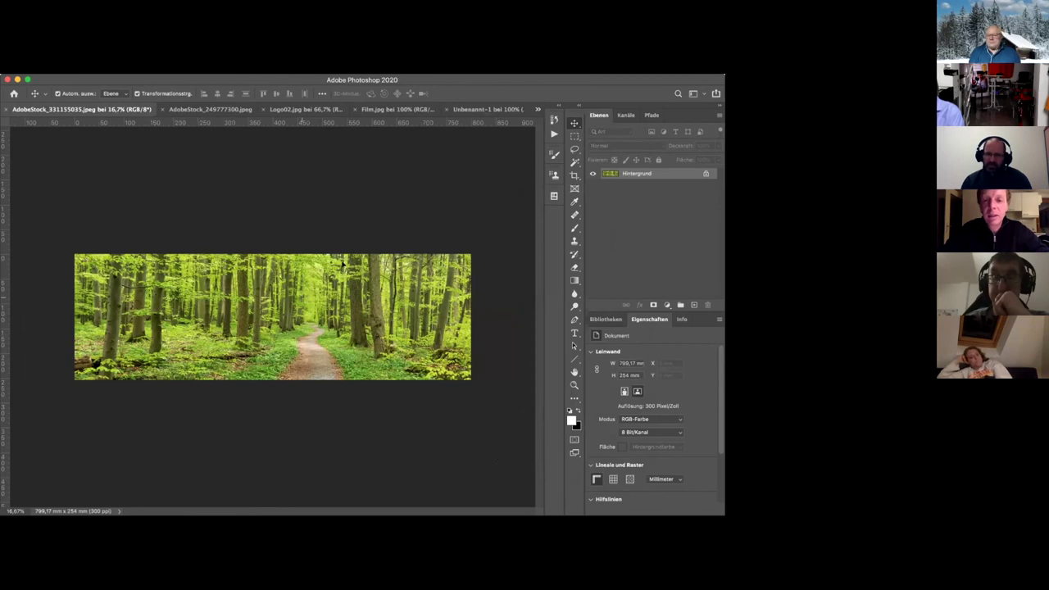
click(473, 109)
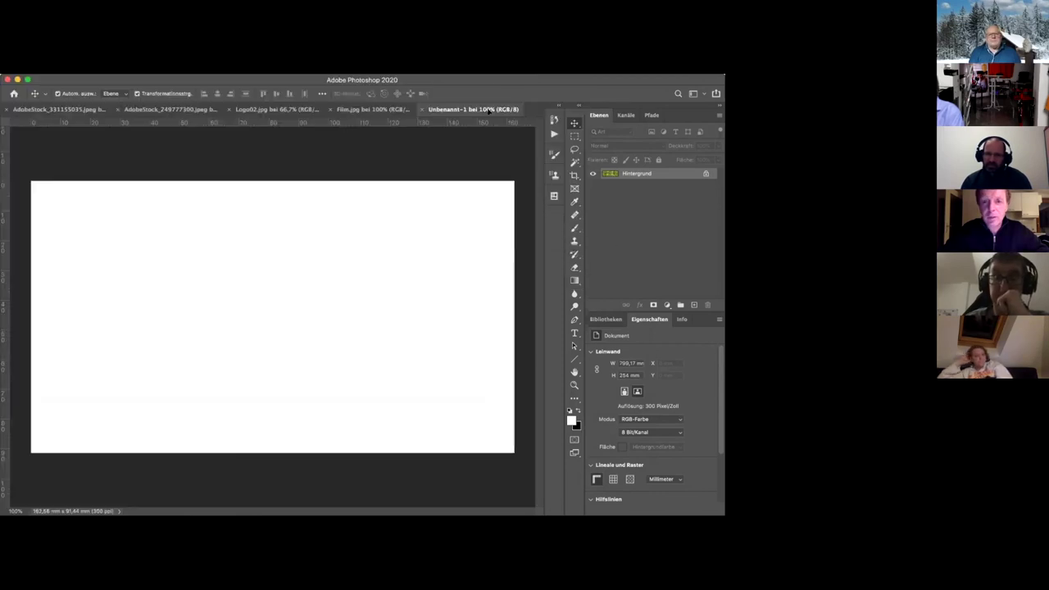
key(super+v)
click(440, 344)
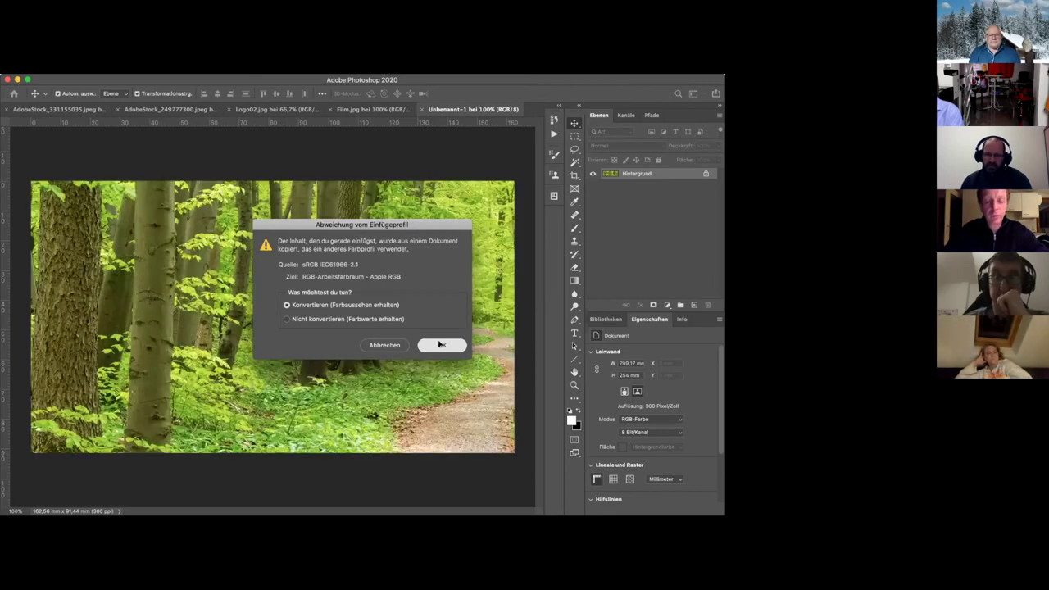
Step: Scale the forest layer down proportionally to about 47 %, placing it so it covers the canvas with the path visible
key(super+minus)
key(super+minus)
key(super+minus)
key(super+minus)
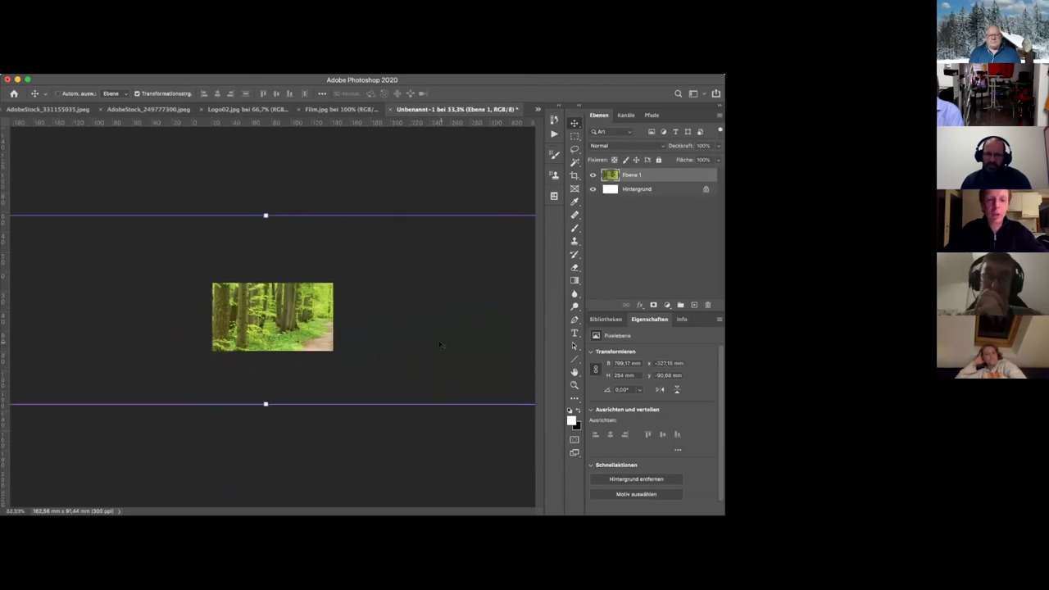
key(super+minus)
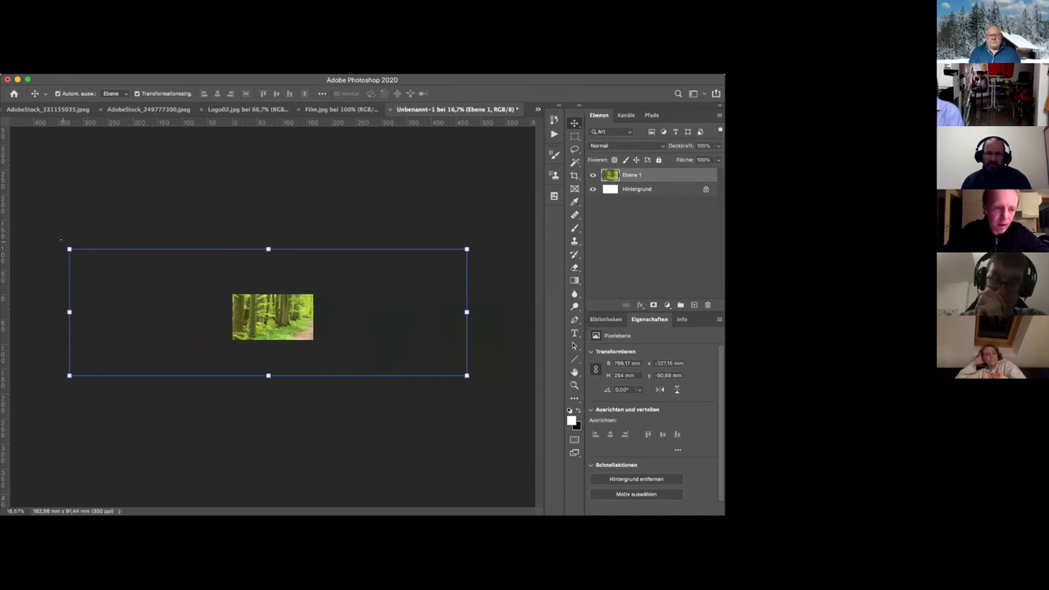
drag(69, 248, 183, 285)
drag(467, 376, 377, 345)
drag(179, 279, 190, 288)
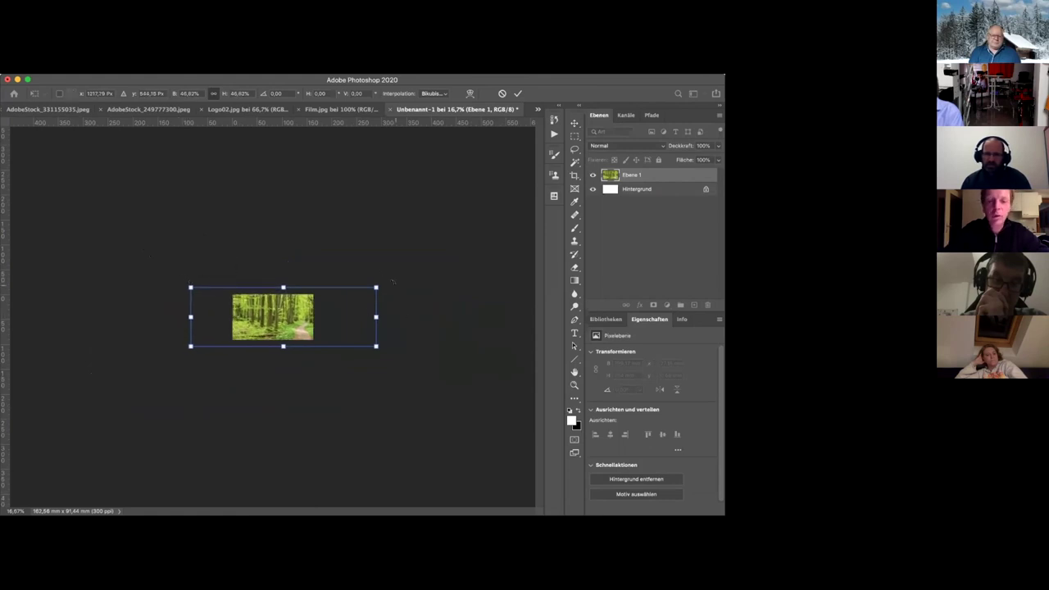
key(Return)
key(super+plus)
key(super+plus)
key(super+plus)
key(super+plus)
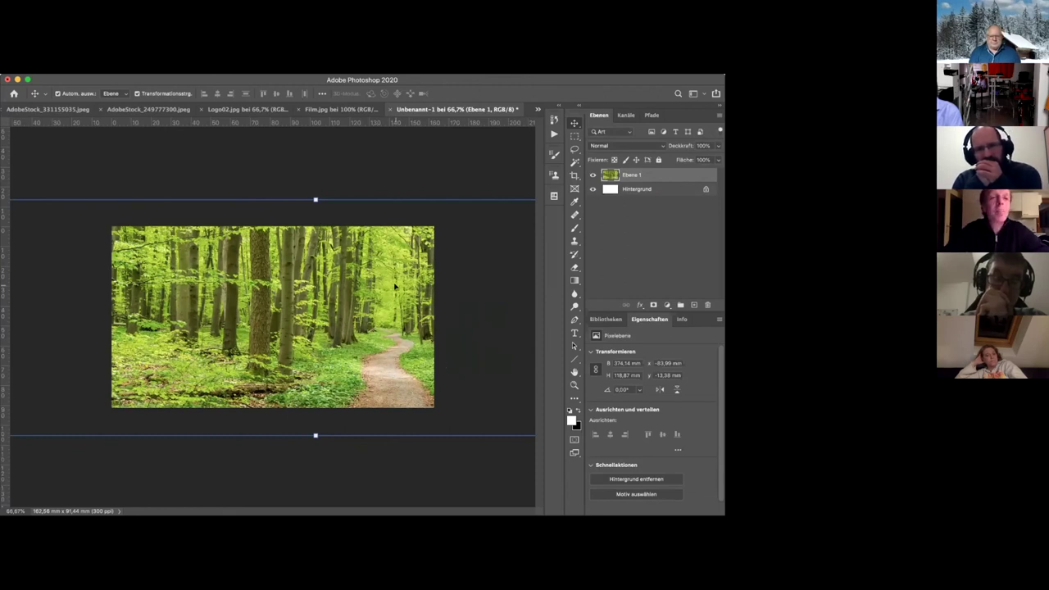
Step: Select the woman in the red sweater photo as the subject and mask out the blue background with a layer mask
click(173, 109)
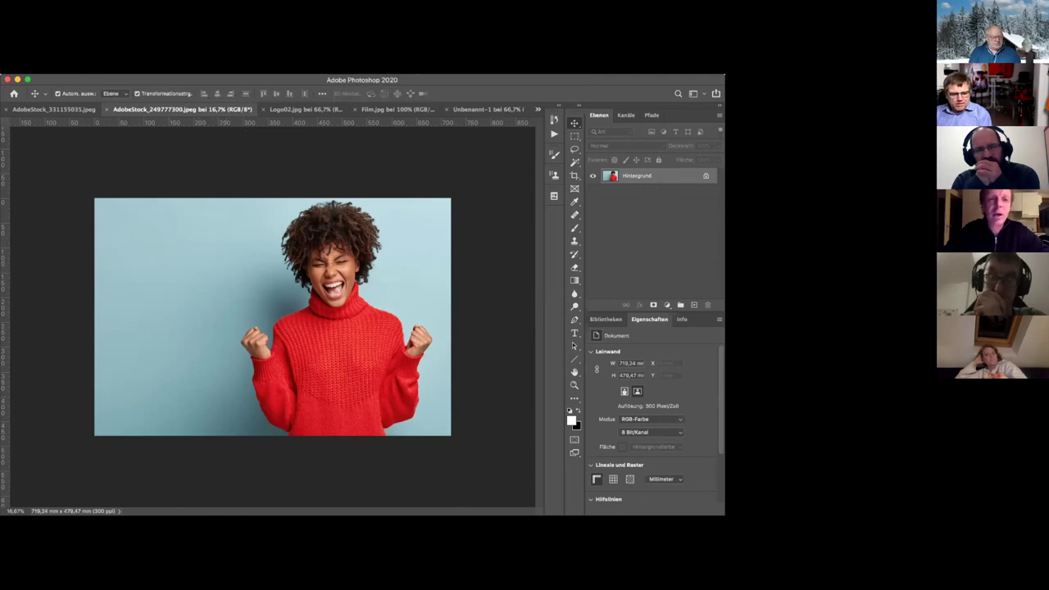
click(238, 69)
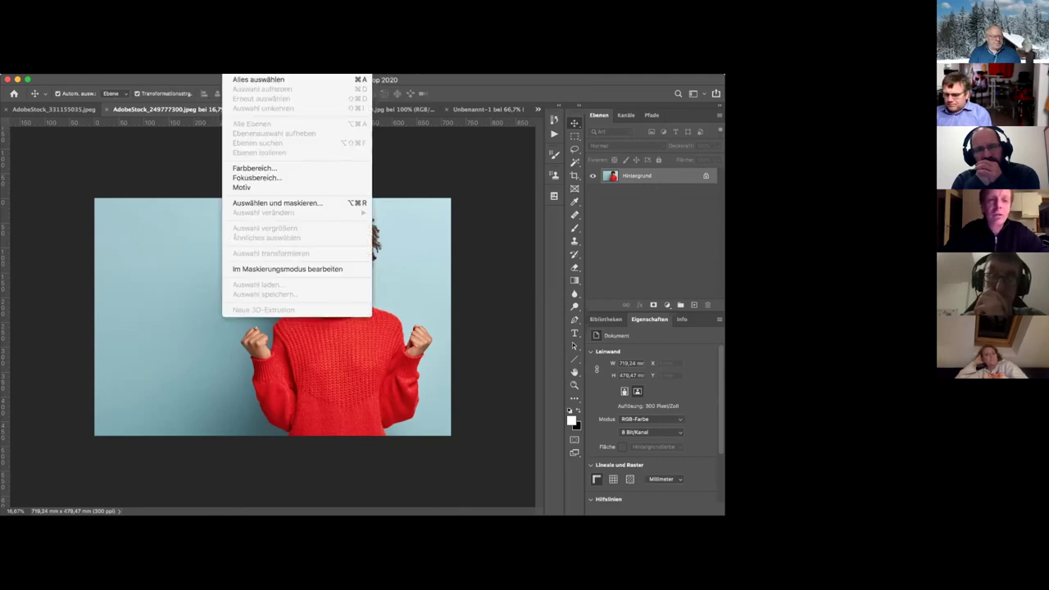
click(243, 188)
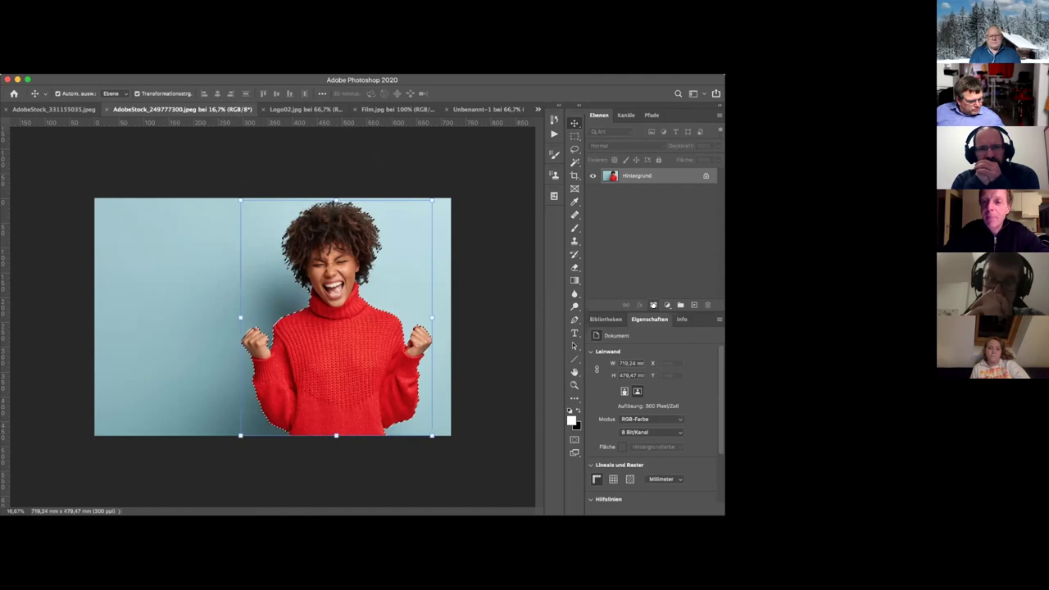
click(653, 306)
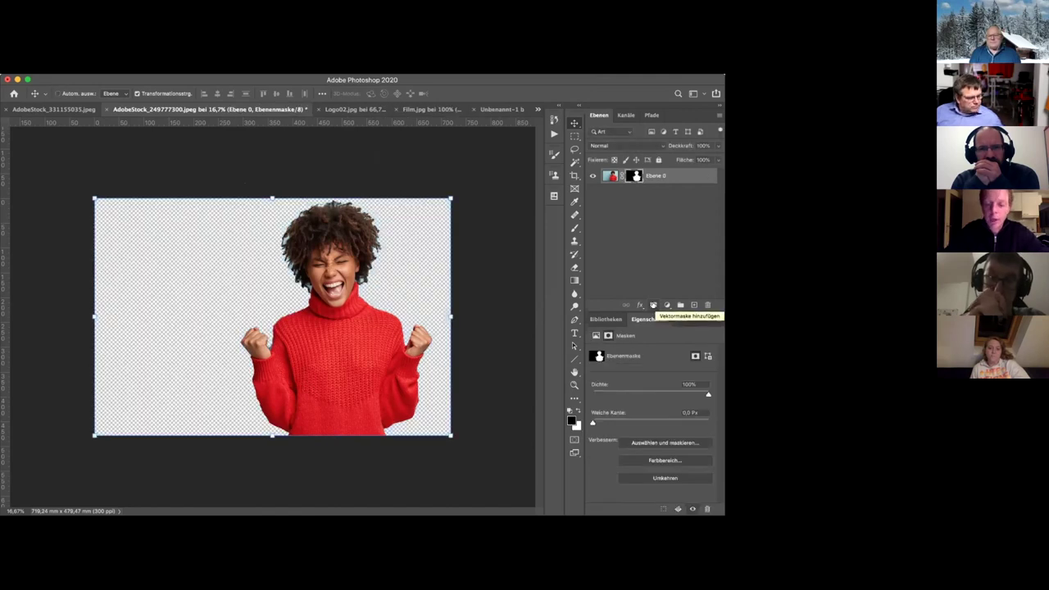
Step: Open the woman's mask in Select and Mask and refine the hair edge along the left side of her head
key(super+plus)
key(super+plus)
scroll(312, 446, down, 2)
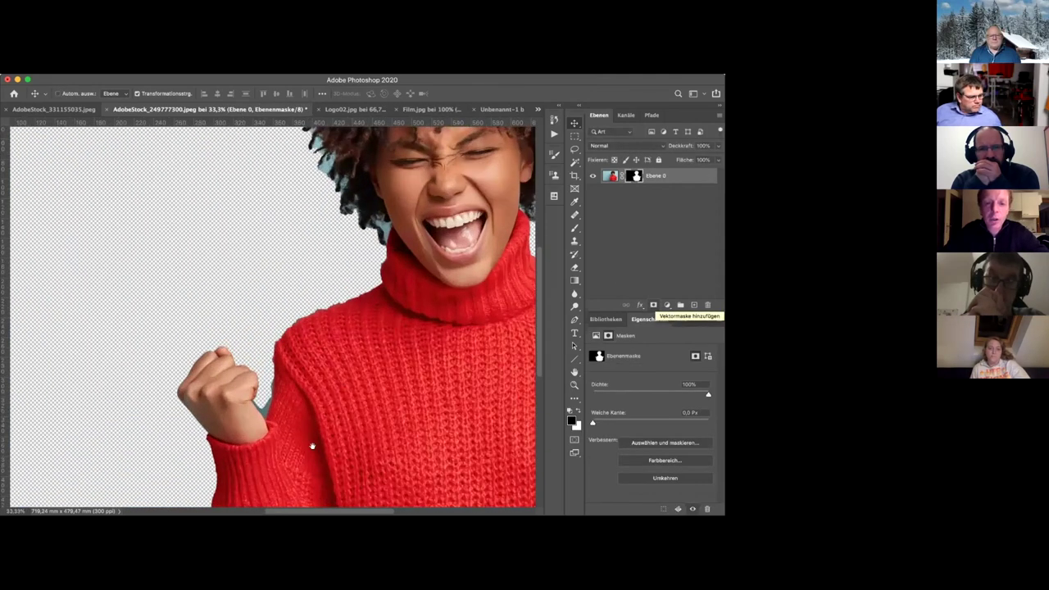
key(super+plus)
scroll(325, 447, up, 3)
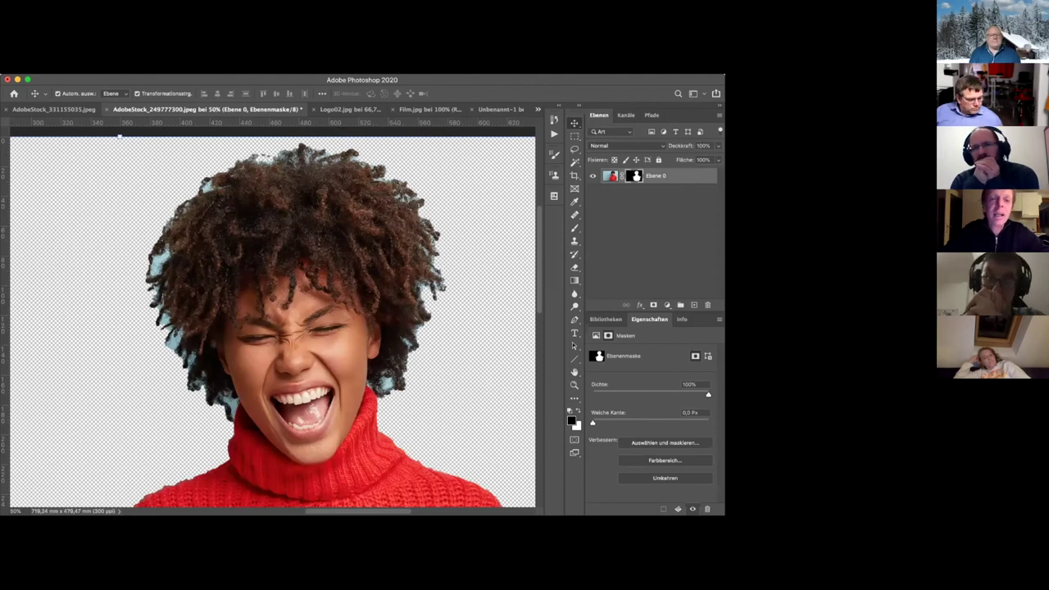
click(246, 69)
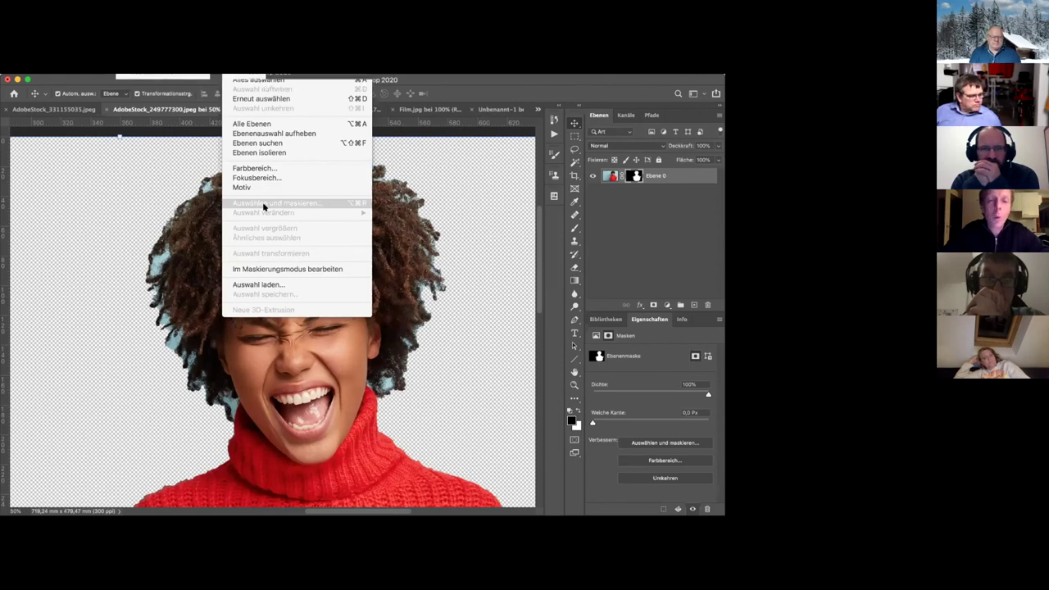
click(263, 203)
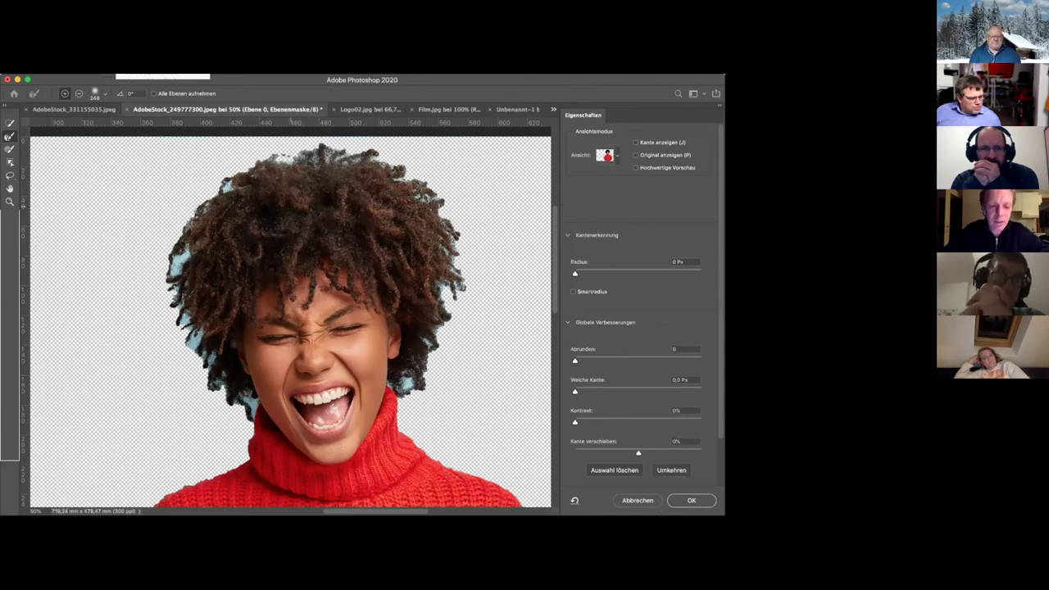
mouse_move(191, 405)
mouse_down()
mouse_move(241, 393)
mouse_move(214, 374)
mouse_move(199, 324)
mouse_move(190, 336)
mouse_up()
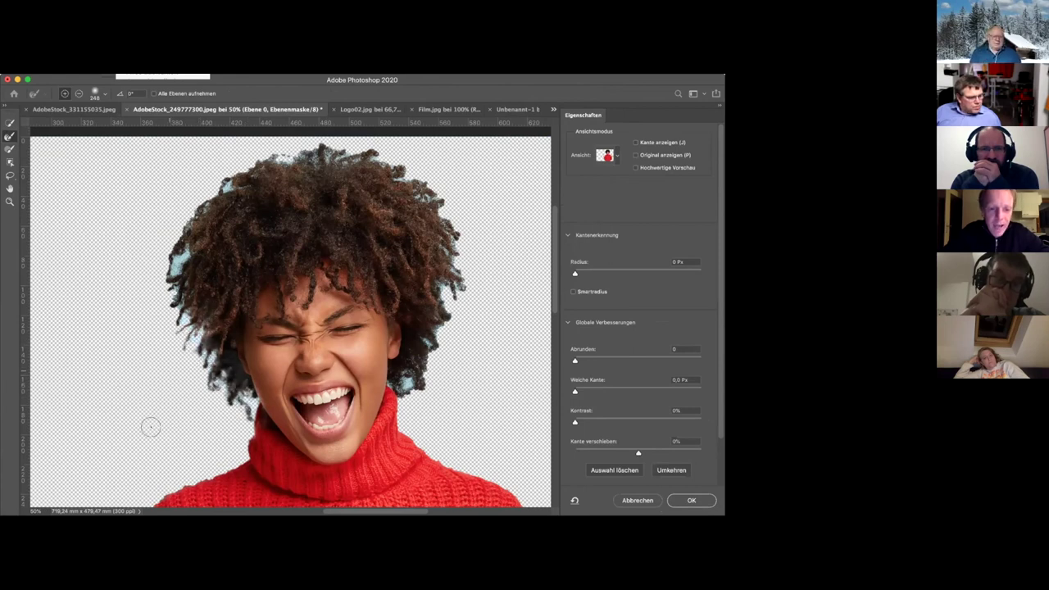
mouse_move(148, 311)
mouse_down()
mouse_move(184, 283)
mouse_move(181, 246)
mouse_move(209, 182)
mouse_up()
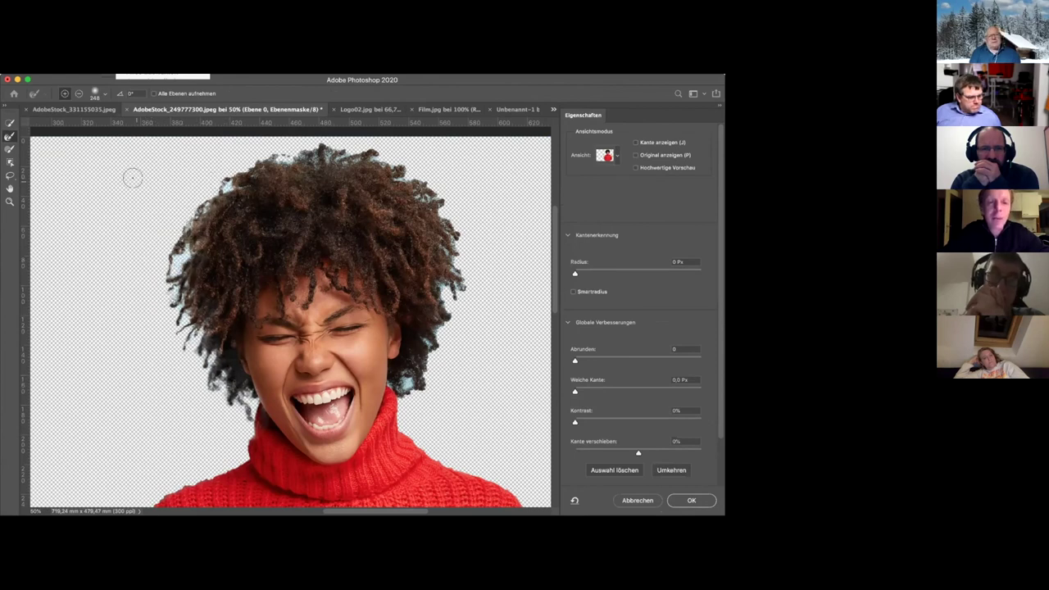
Step: Refine the hair edge along the top and right side of the woman's head and apply the refined mask
scroll(90, 298, right, 4)
scroll(89, 298, up, 3)
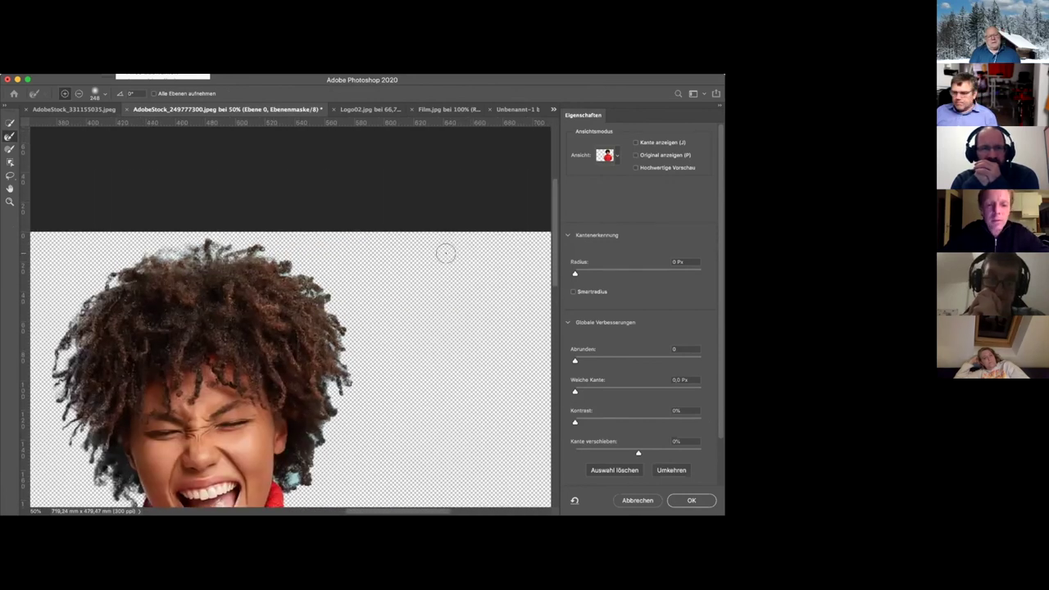
scroll(382, 279, right, 3)
scroll(381, 278, down, 1)
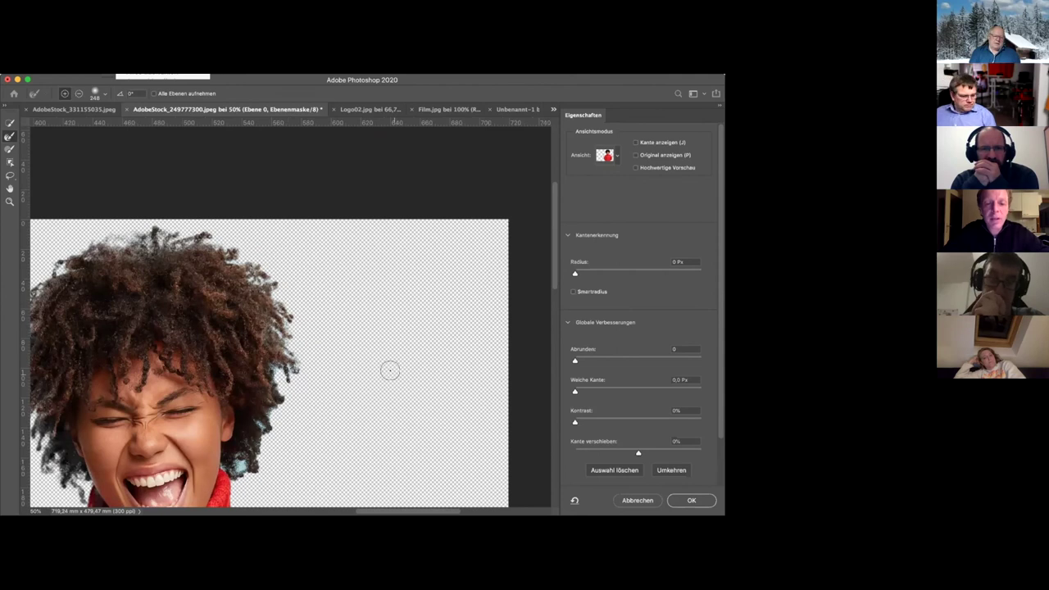
scroll(424, 320, down, 5)
scroll(424, 320, left, 3)
drag(336, 279, 311, 361)
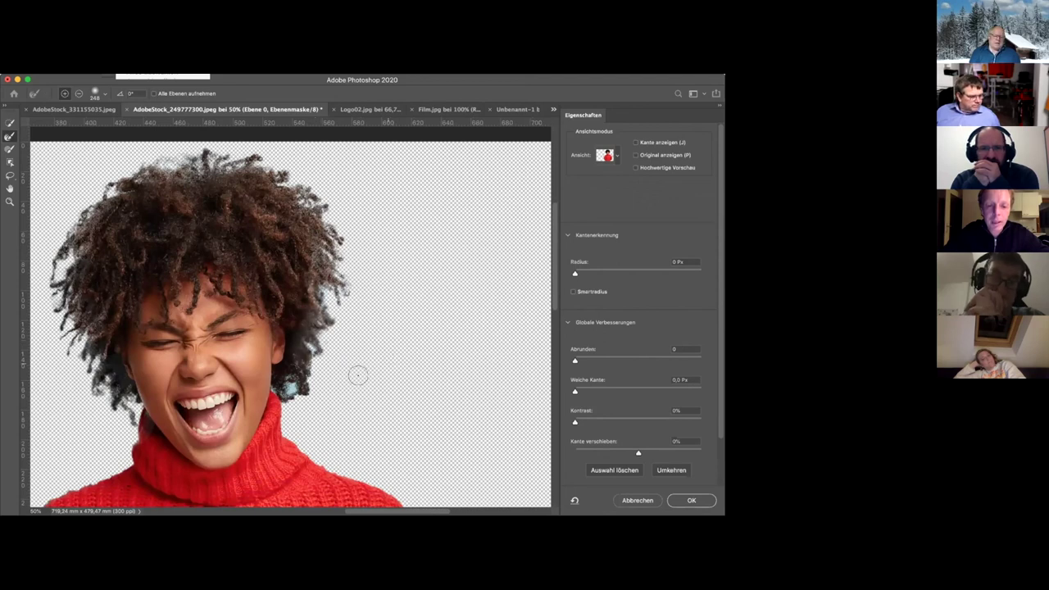
mouse_move(299, 359)
mouse_down()
mouse_move(287, 394)
mouse_move(310, 378)
mouse_up()
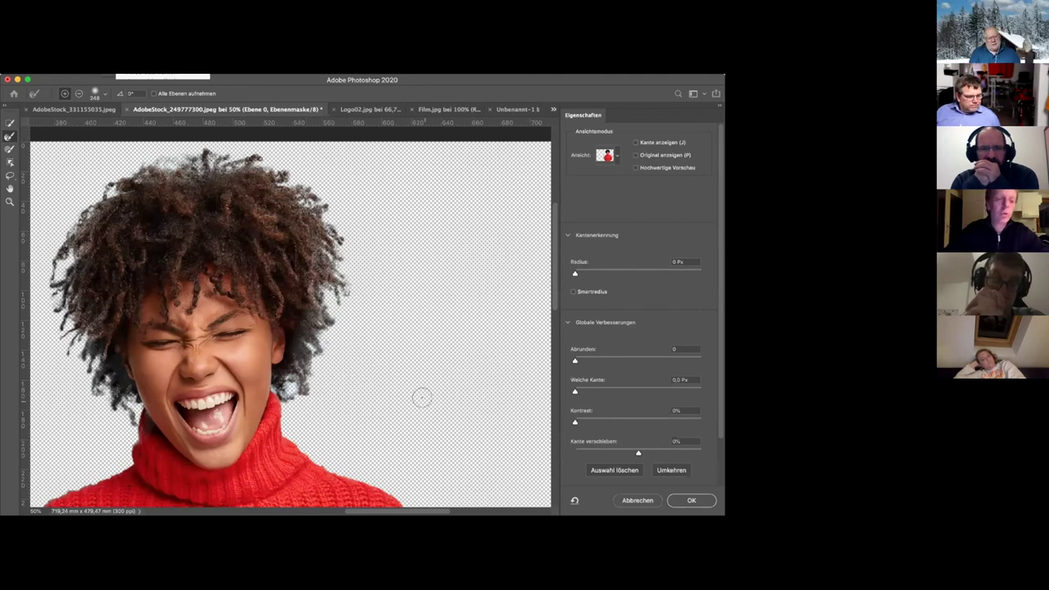
key(super+minus)
key(super+minus)
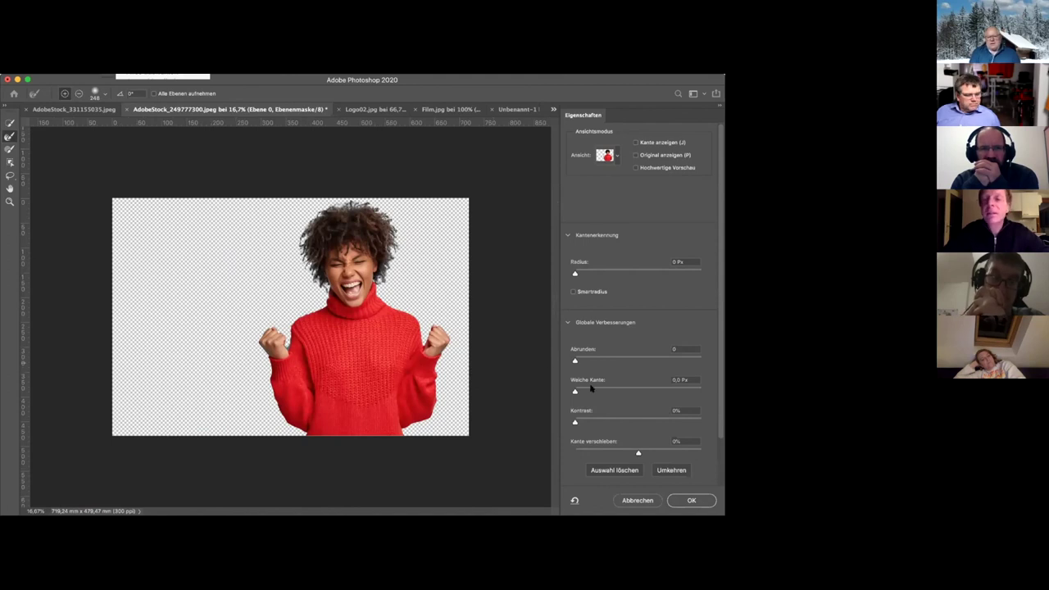
click(689, 501)
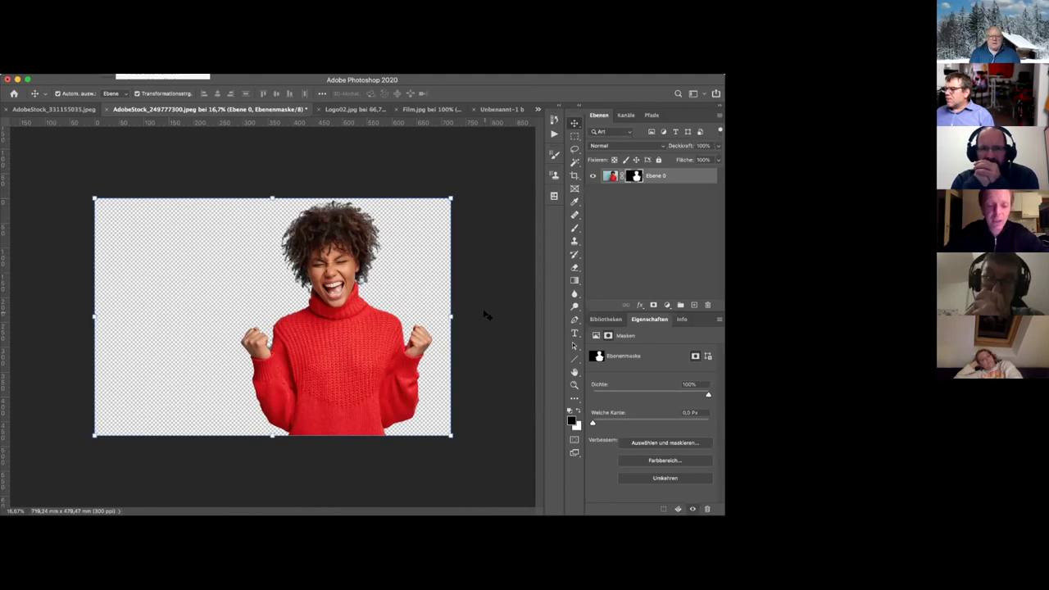
Step: Paint black on the layer mask with a 25 px brush to hide the leftover background between the fist and sleeve
key(super+plus)
key(super+plus)
key(super+plus)
key(super+plus)
key(super+plus)
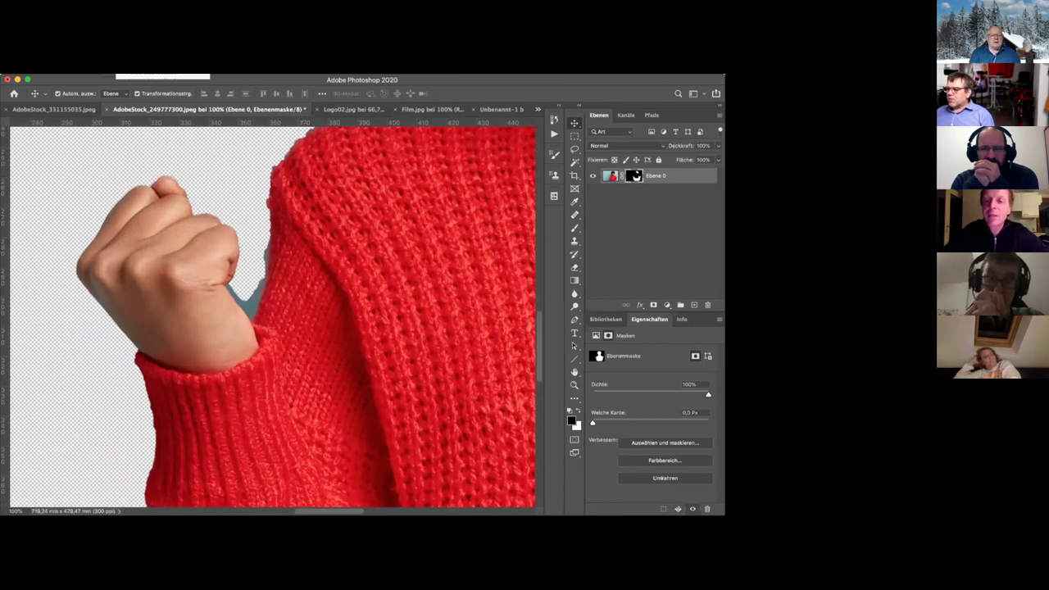
click(574, 227)
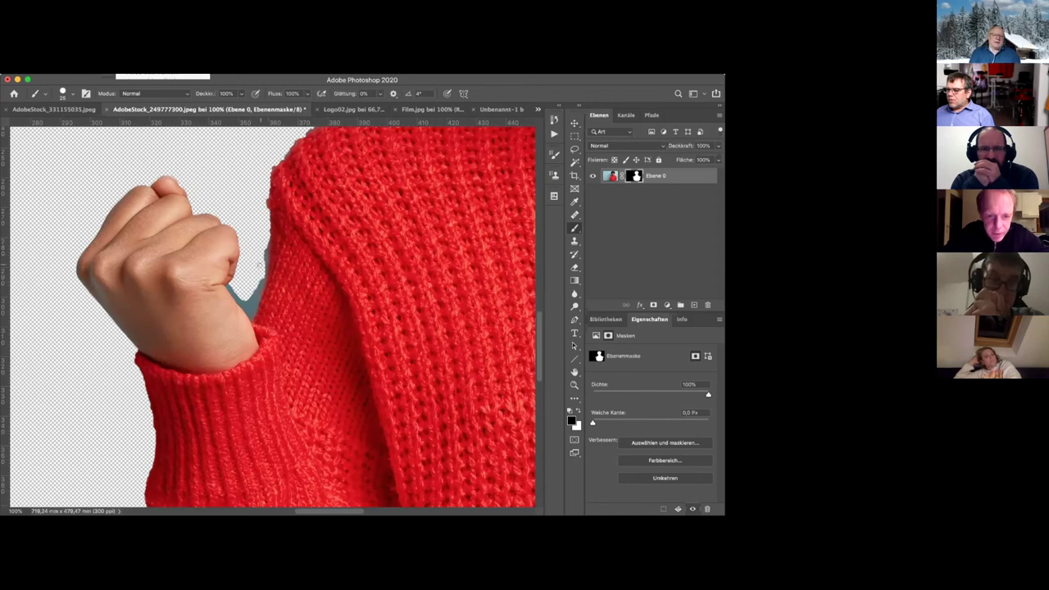
mouse_move(258, 286)
mouse_down()
mouse_move(256, 302)
mouse_move(240, 300)
mouse_up()
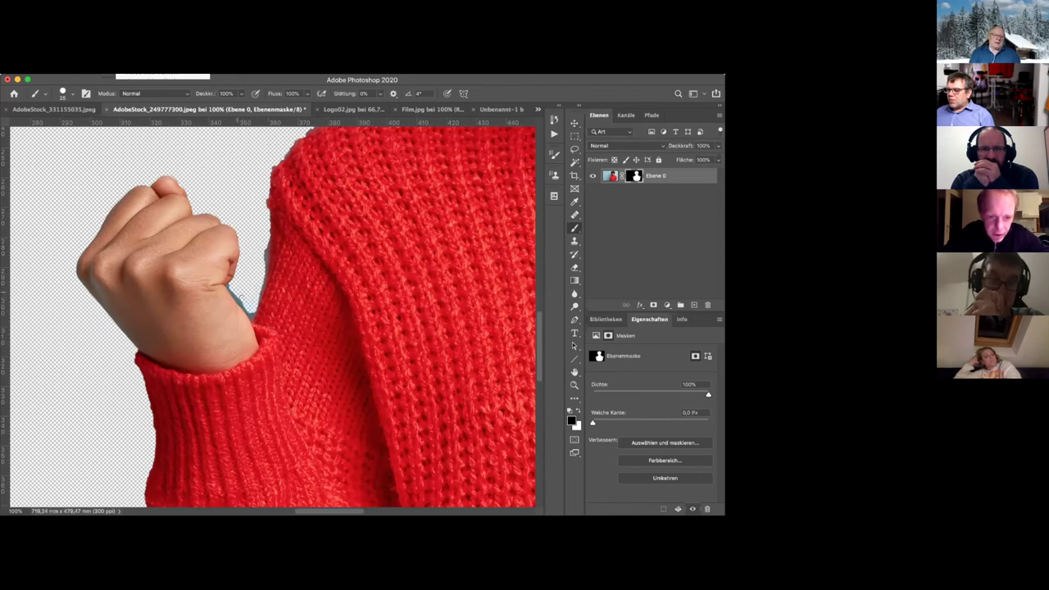
Step: Paint a black stroke across the fist on the layer mask and restore the hidden area with a larger white brush
drag(264, 254, 136, 239)
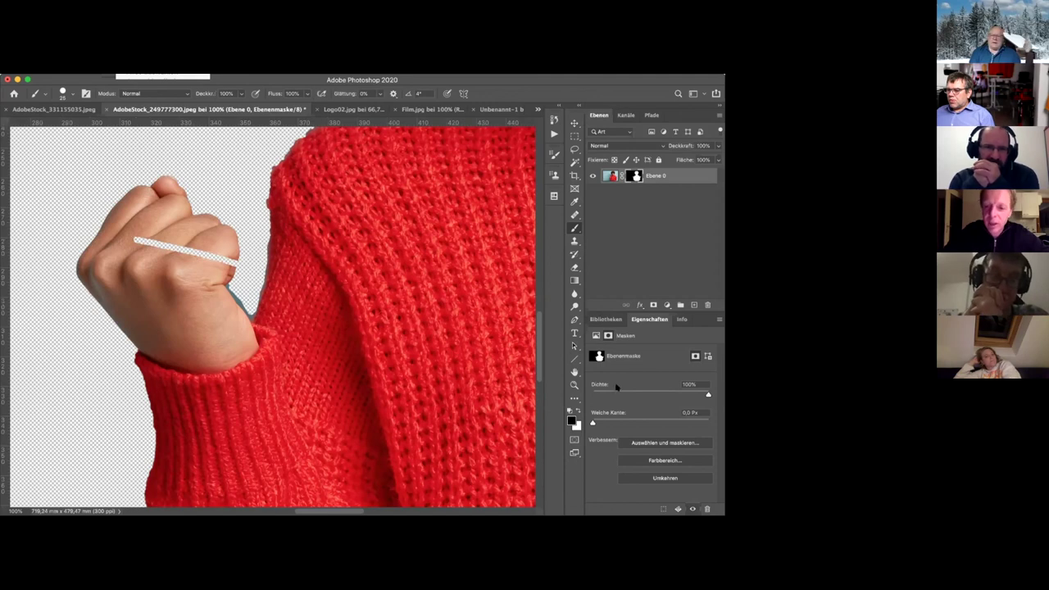
key(x)
key(bracketright)
key(bracketright)
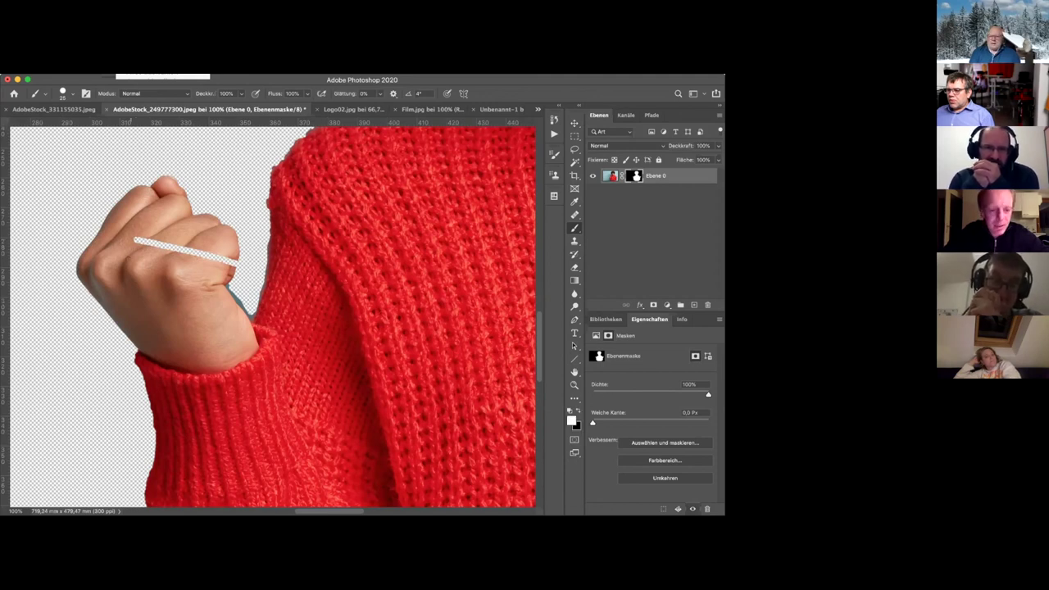
drag(135, 235, 232, 256)
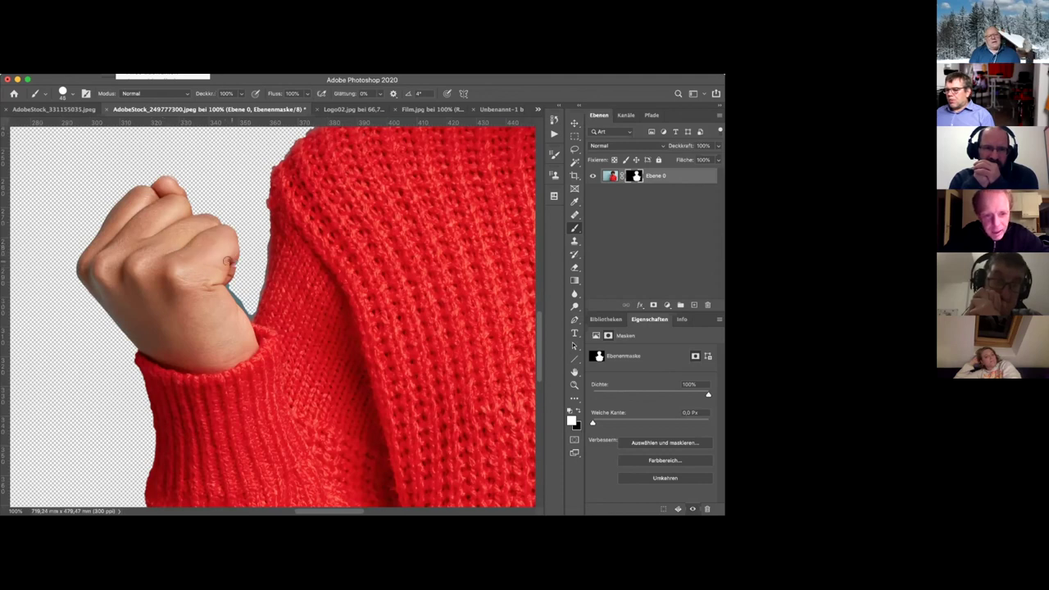
Step: Paint black on the mask with a 25 px brush to hide the leftover blue edge along the wrist beside the sleeve
key(bracketleft)
key(bracketleft)
key(bracketleft)
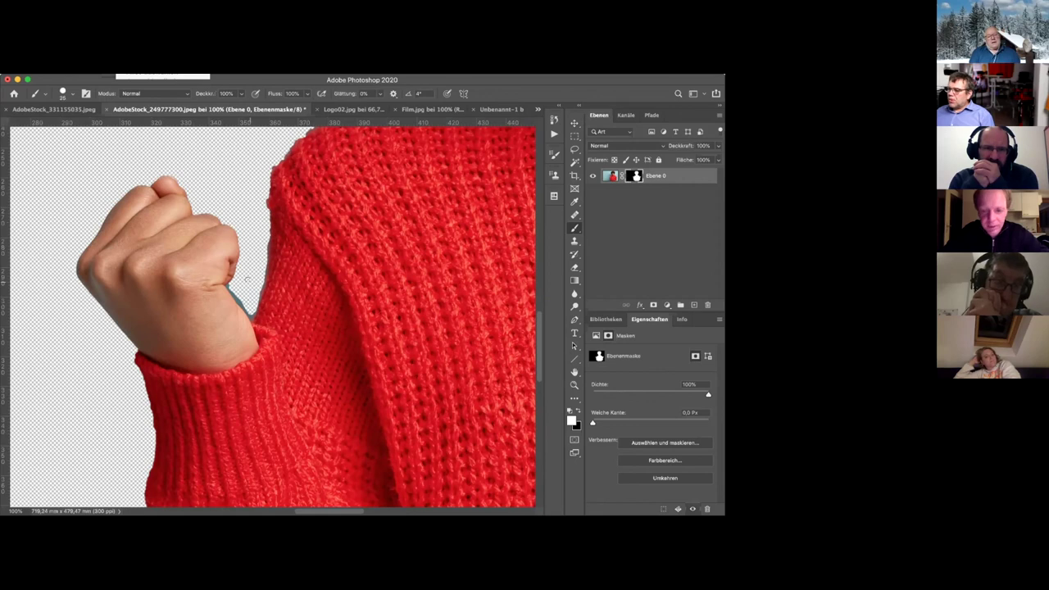
key(x)
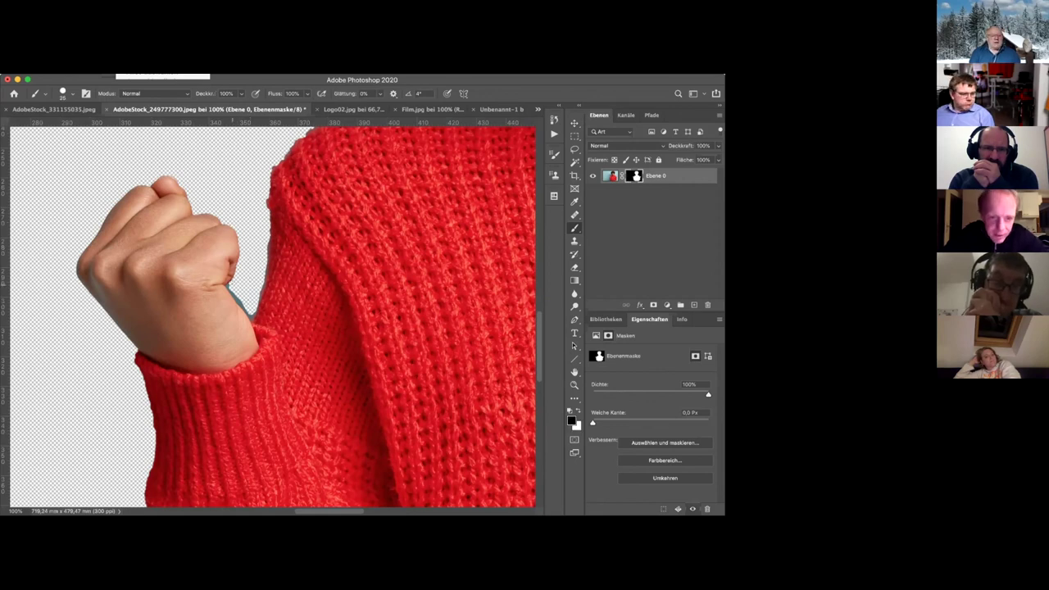
drag(232, 290, 246, 309)
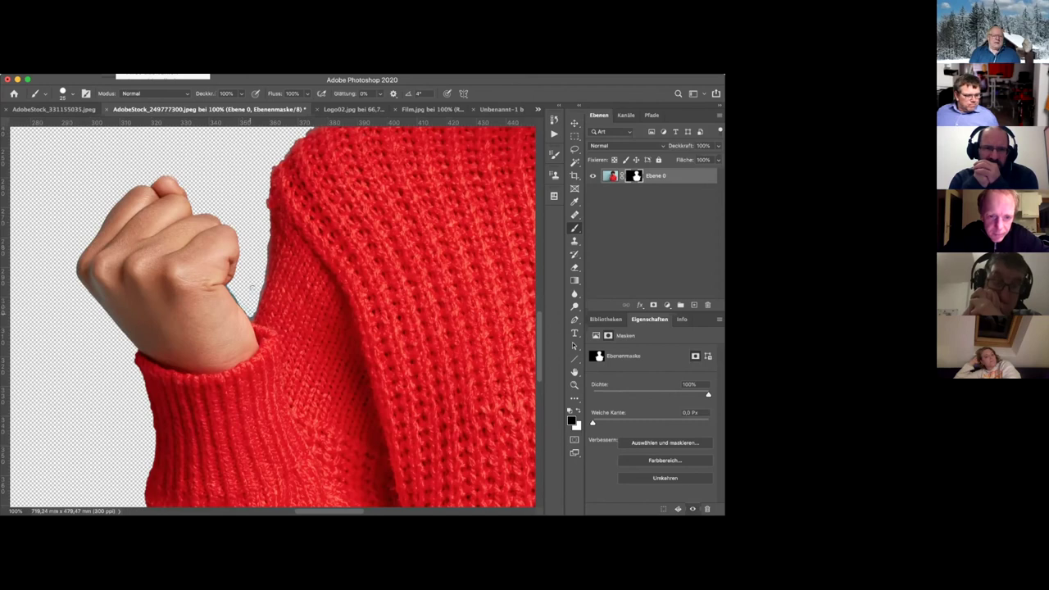
Step: Copy the masked woman layer into the Unbenannt-1 document above the forest layer
key(super+minus)
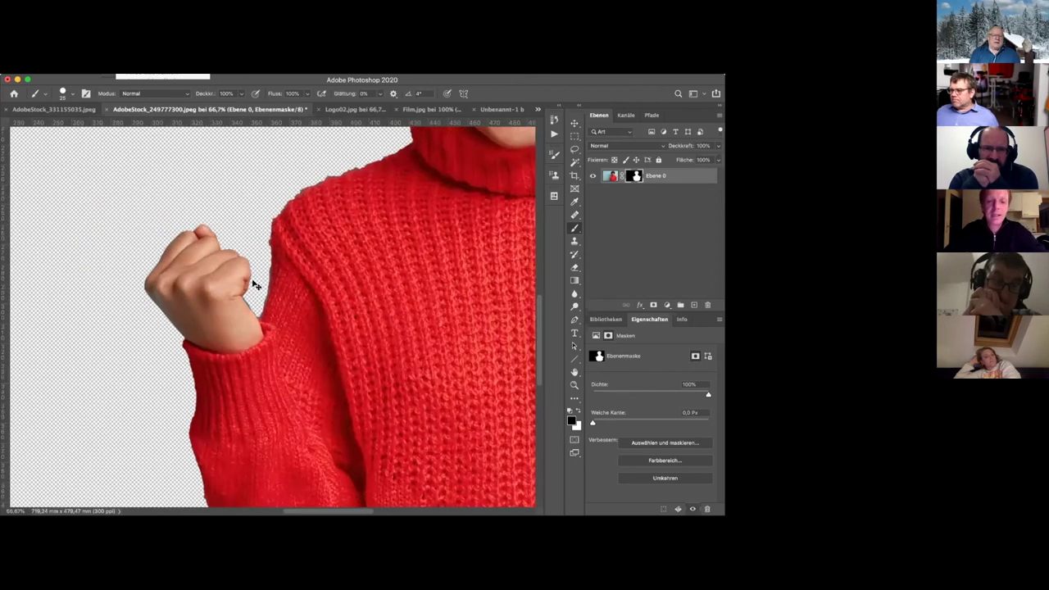
key(super+minus)
key(super+minus)
key(super+minus)
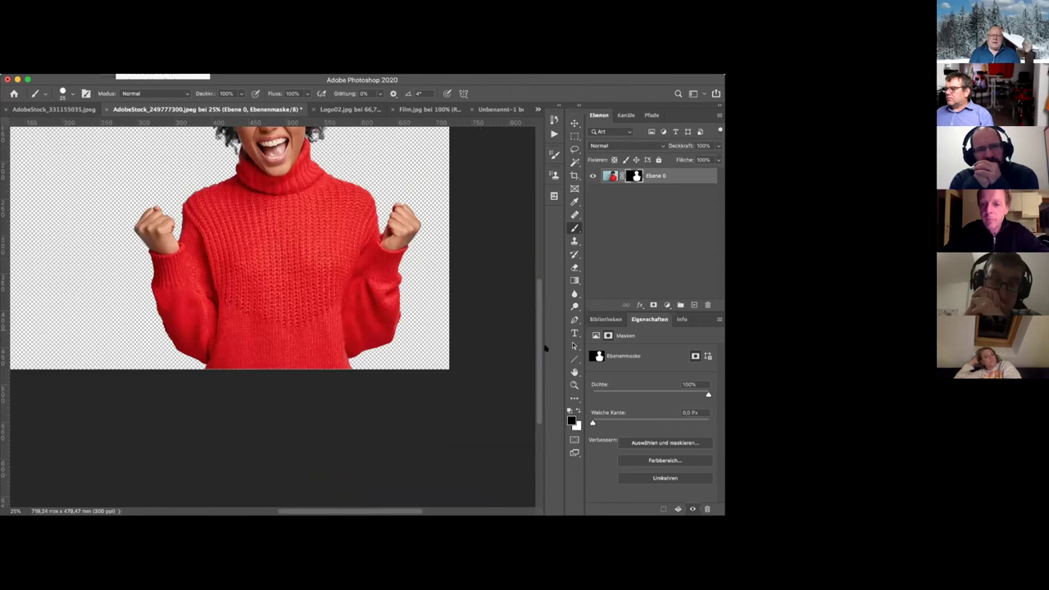
double_click(573, 373)
click(573, 122)
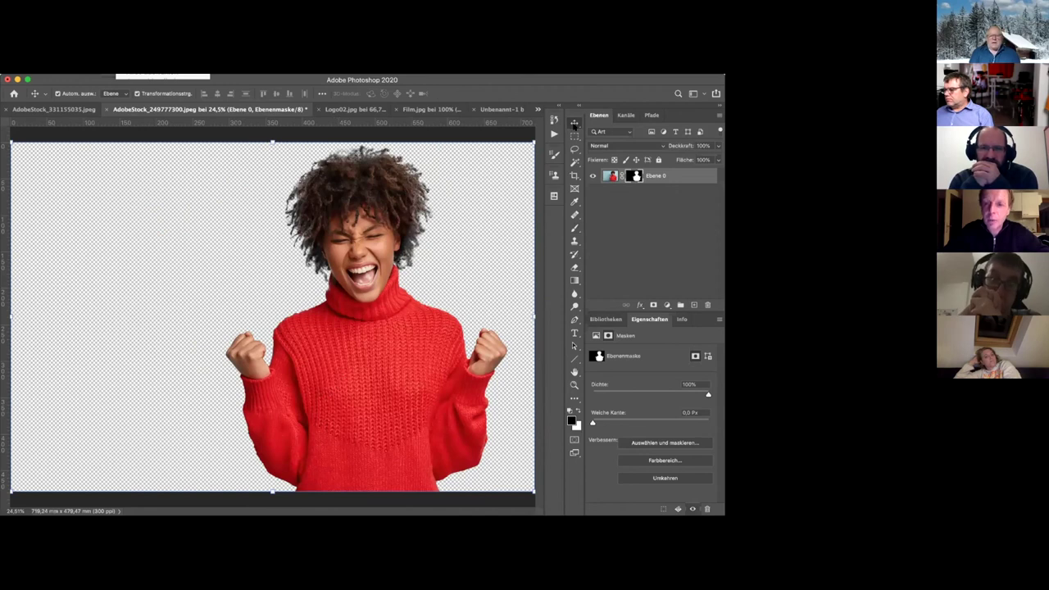
drag(350, 354, 309, 313)
click(427, 345)
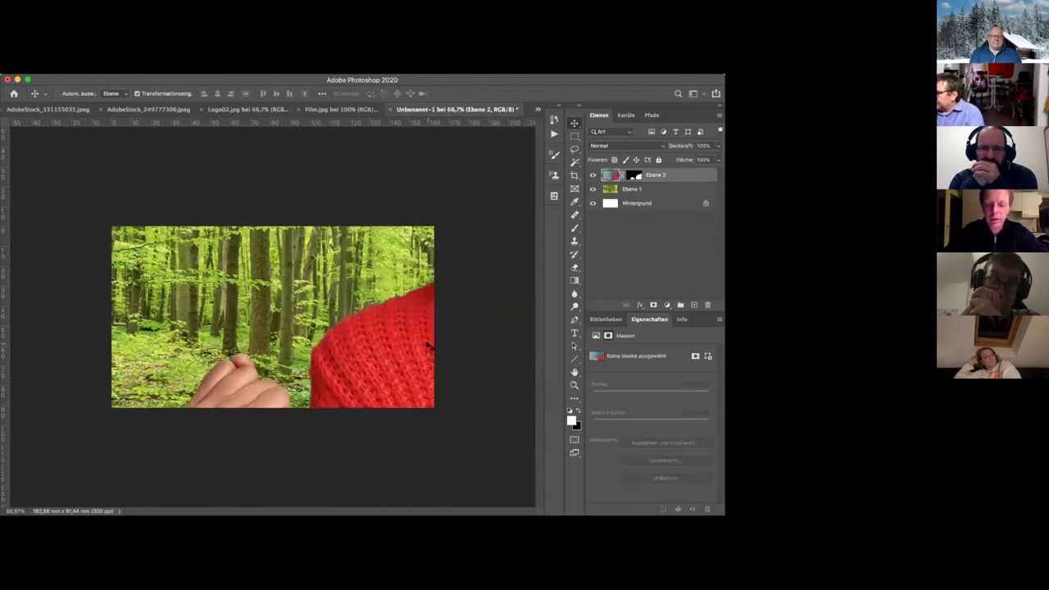
Step: Scale the oversized woman layer down proportionally to fit the forest canvas and apply the transformation
key(super+minus)
key(super+minus)
key(super+minus)
key(super+minus)
key(super+minus)
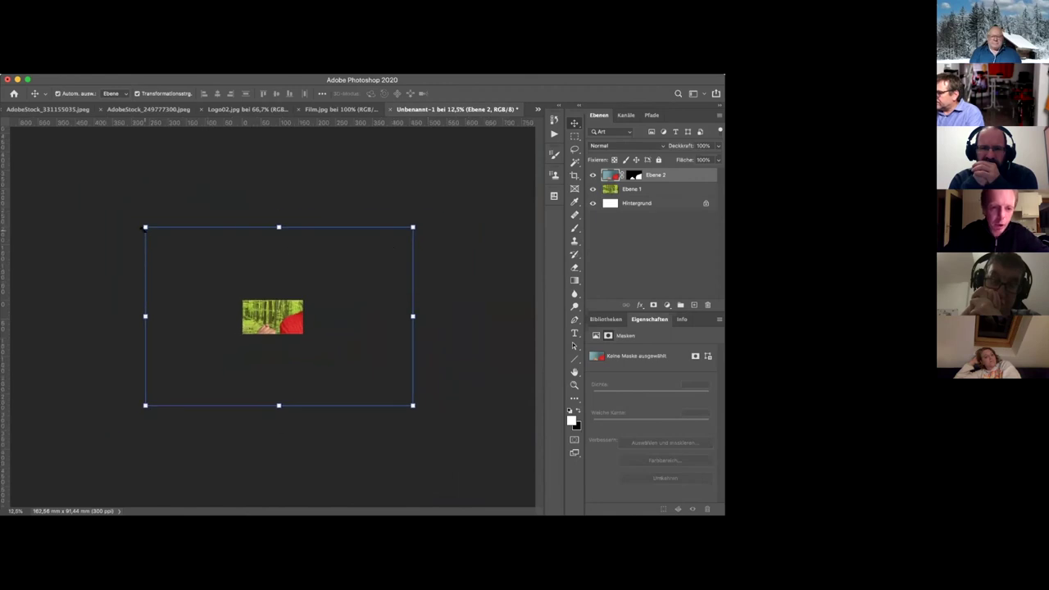
drag(145, 228, 251, 298)
drag(413, 404, 310, 331)
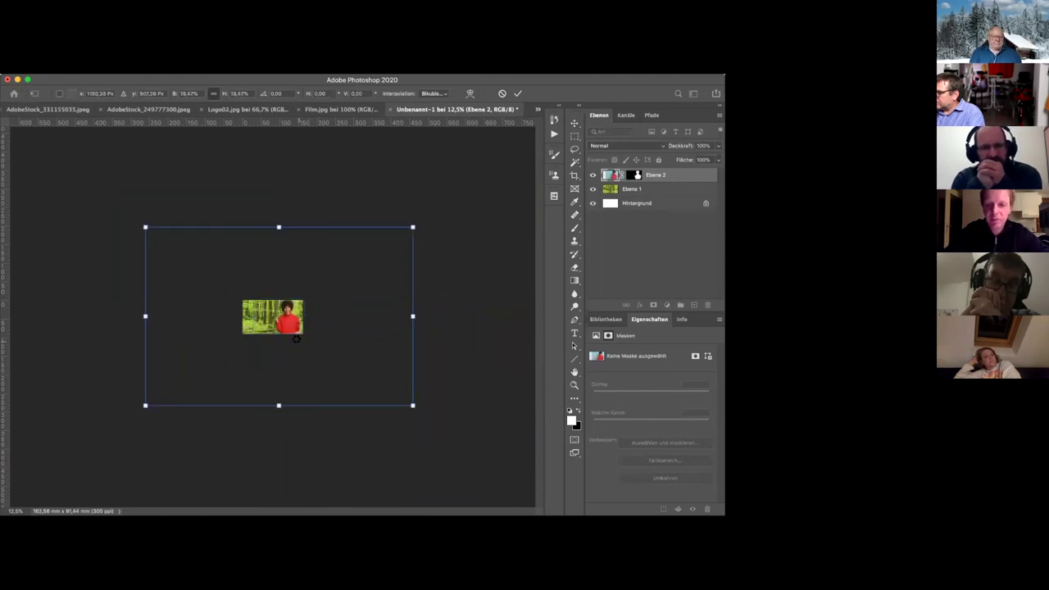
key(Return)
Step: Align the woman's cutout with the canvas's lower edge and reposition the forest background behind her
key(super+plus)
key(super+plus)
key(super+plus)
key(super+plus)
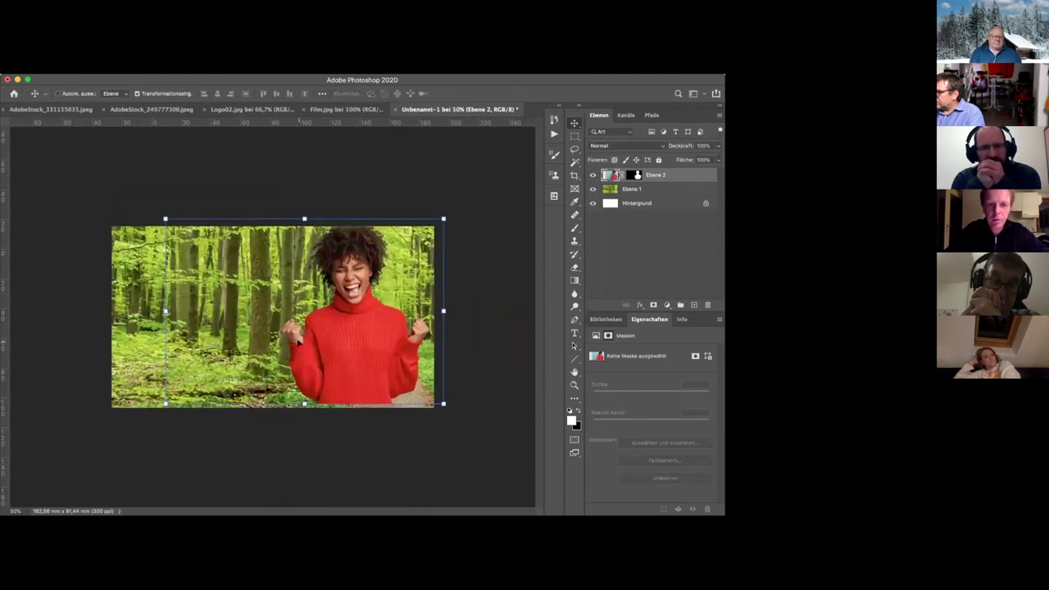
drag(359, 344, 334, 350)
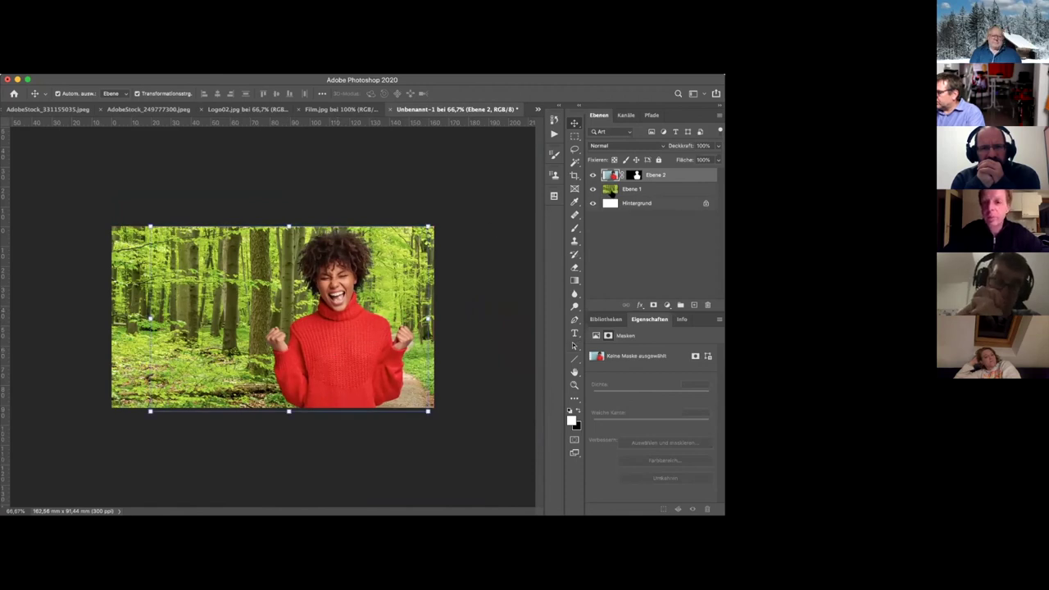
click(611, 190)
drag(178, 297, 201, 301)
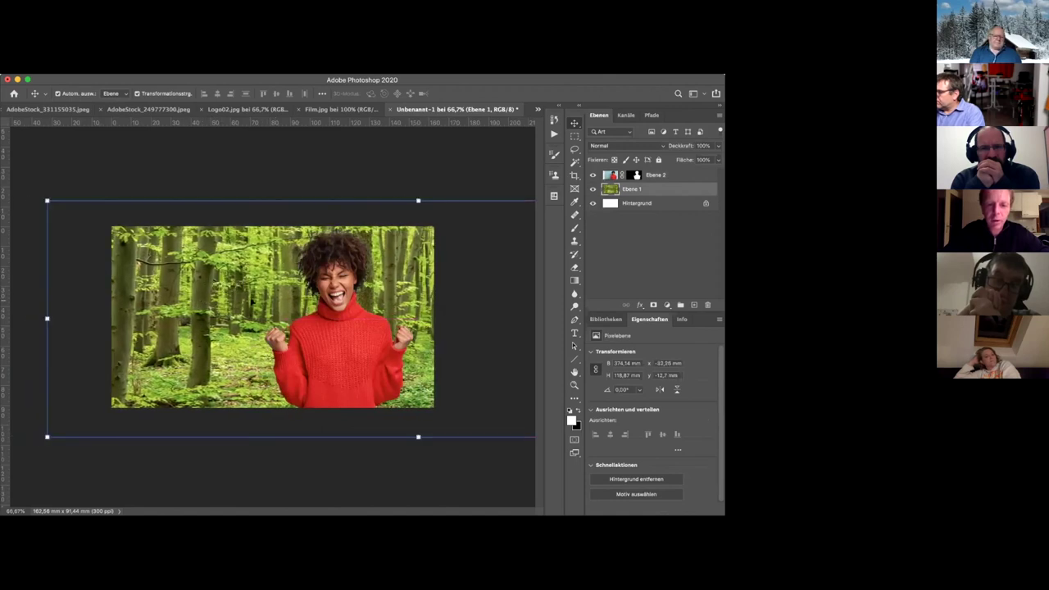
Step: Move the woman toward the right side of the canvas and scale her to 91.78 %, keeping her on the lower edge
click(610, 175)
mouse_move(355, 346)
mouse_down()
mouse_move(366, 348)
mouse_move(358, 348)
mouse_up()
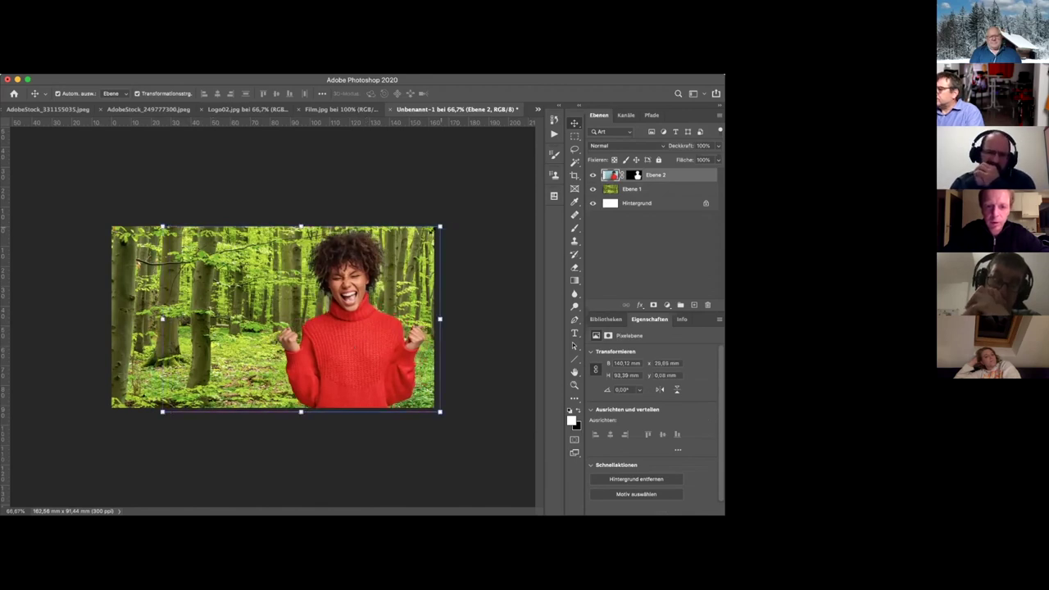
drag(440, 227, 419, 242)
drag(320, 337, 333, 339)
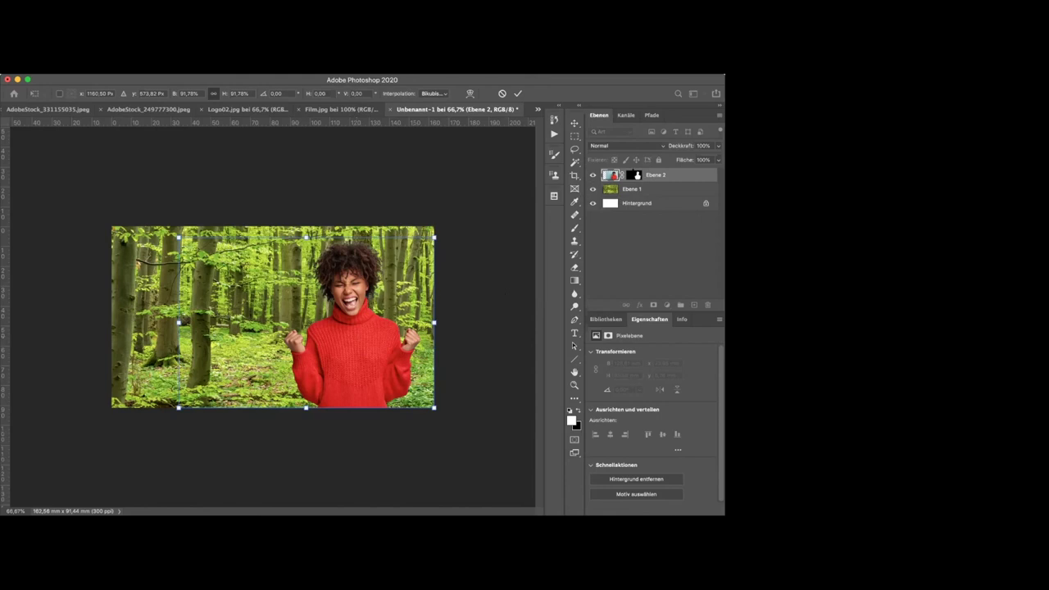
Step: Load the woman's layer mask as a selection and expand the selection by 15 pixels
click(636, 175)
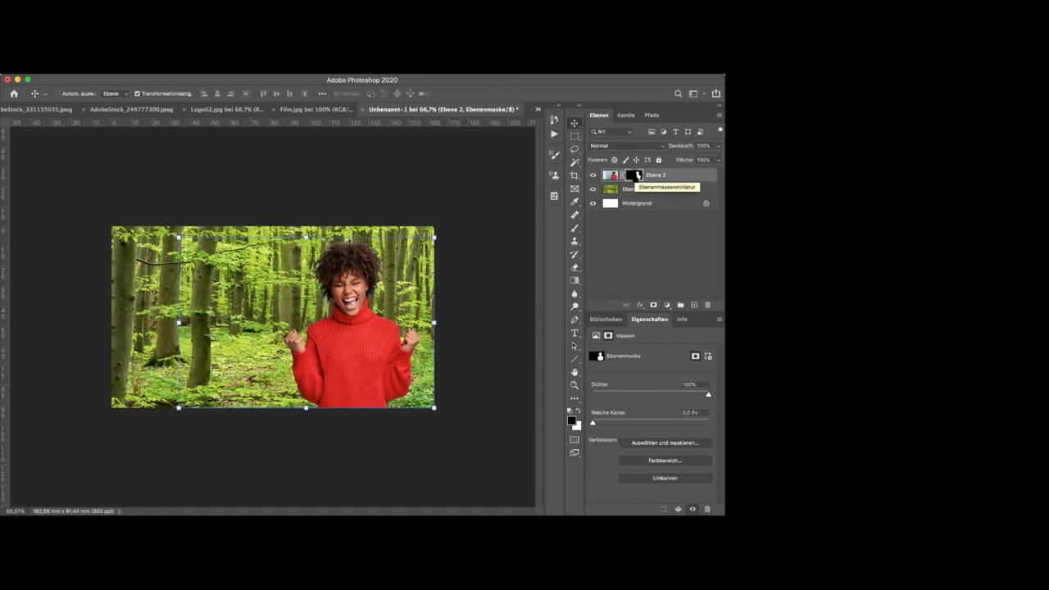
super+click(636, 176)
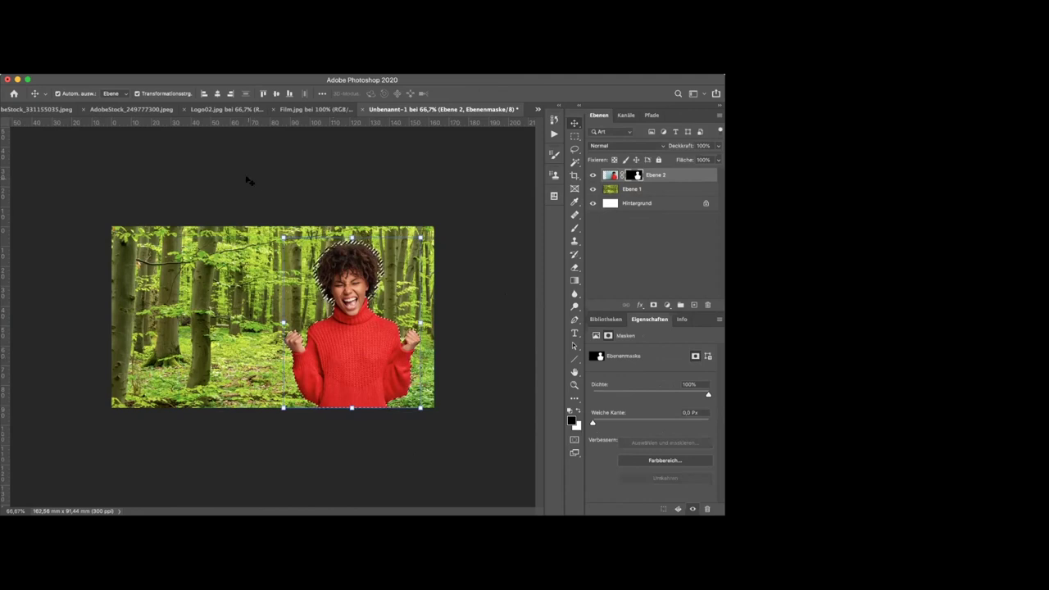
click(242, 68)
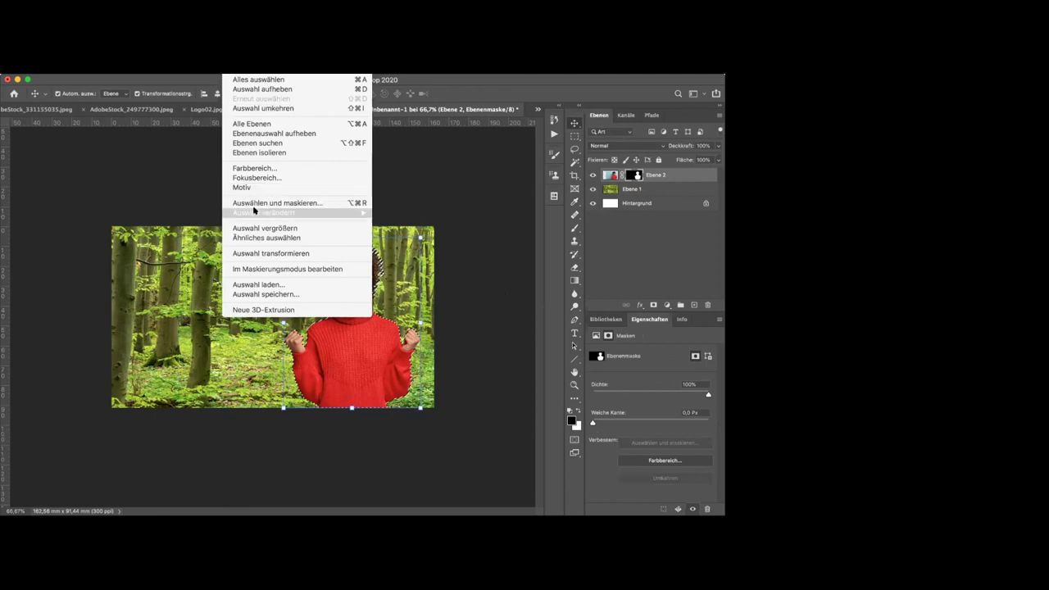
mouse_move(254, 211)
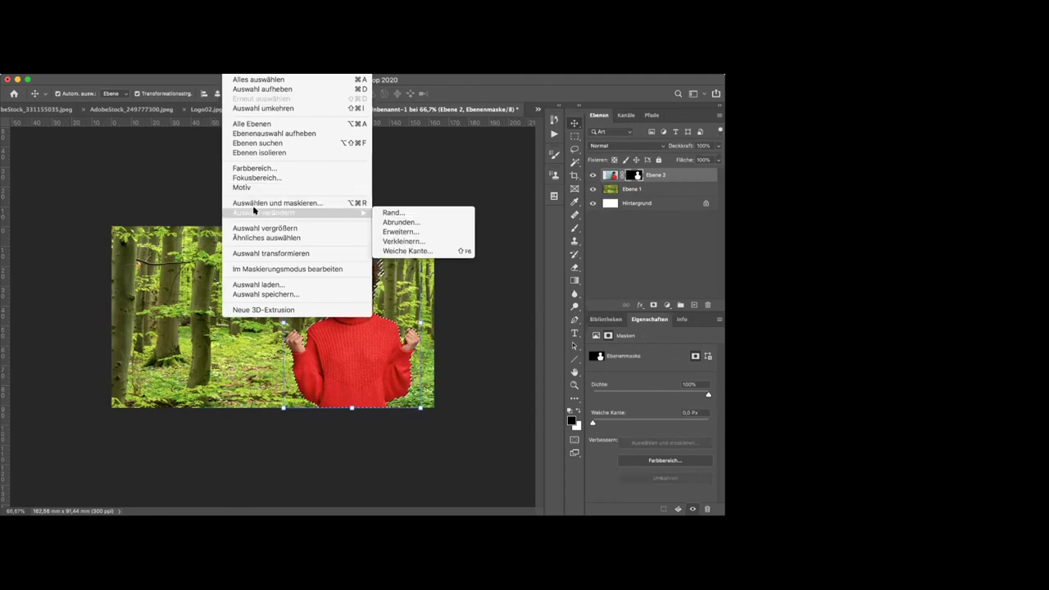
click(414, 232)
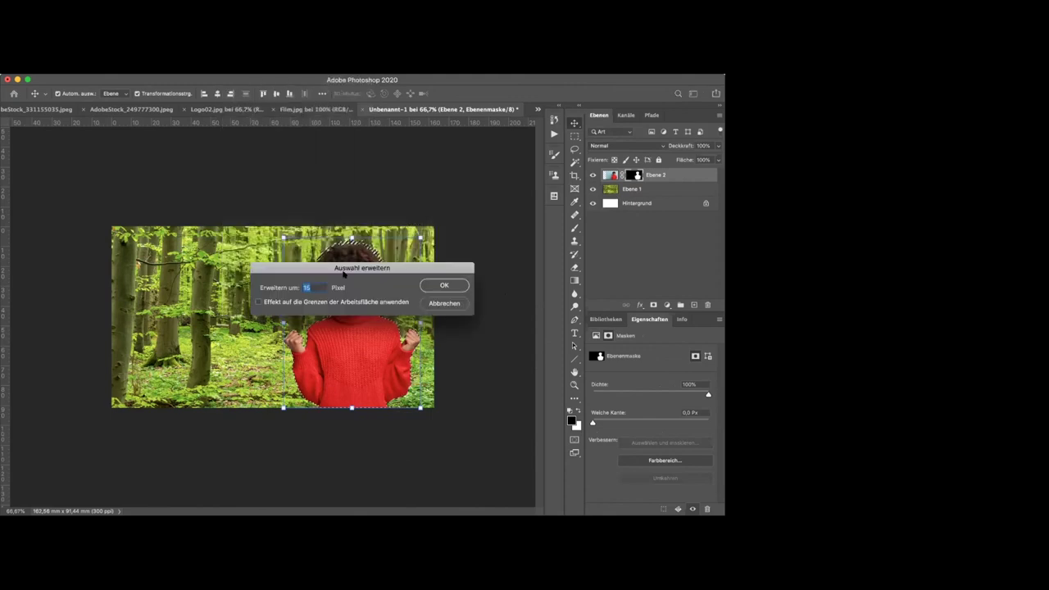
click(431, 287)
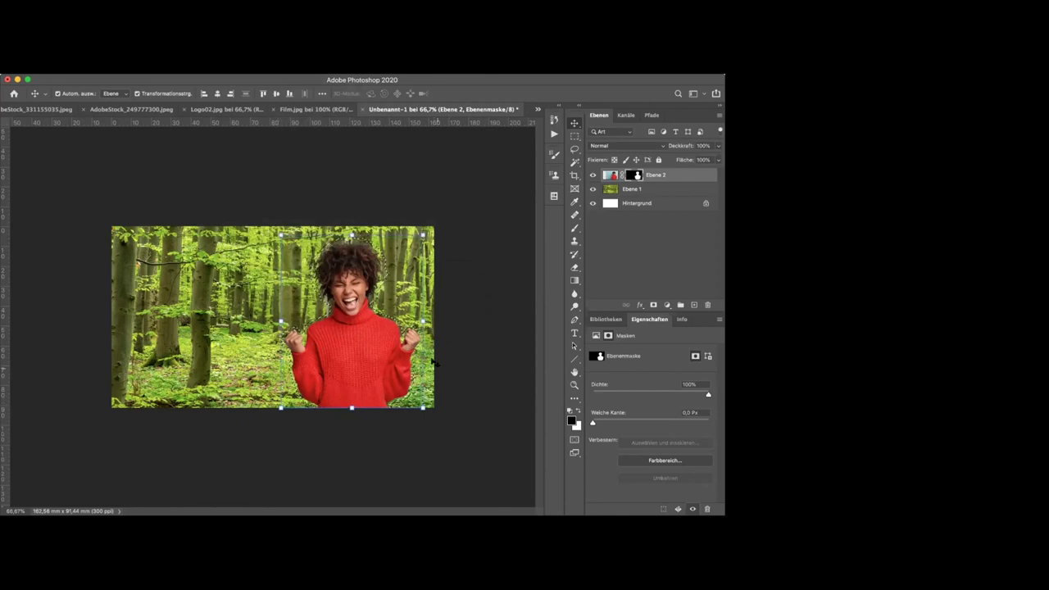
Step: Add a new layer between the forest and the woman, fill the expanded selection with white, and check it with the woman hidden
click(656, 189)
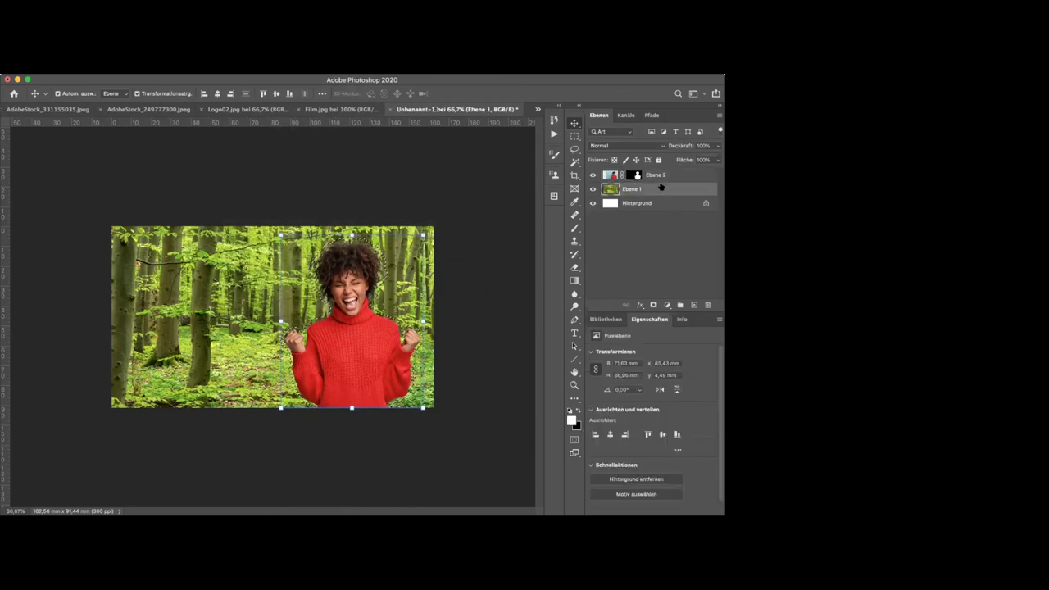
click(694, 305)
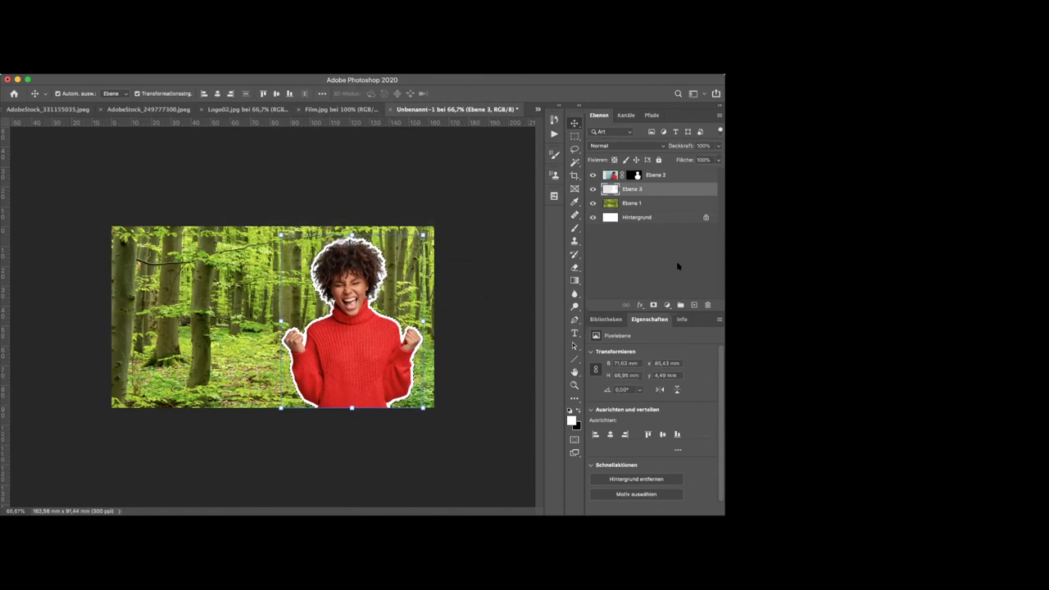
key(super)
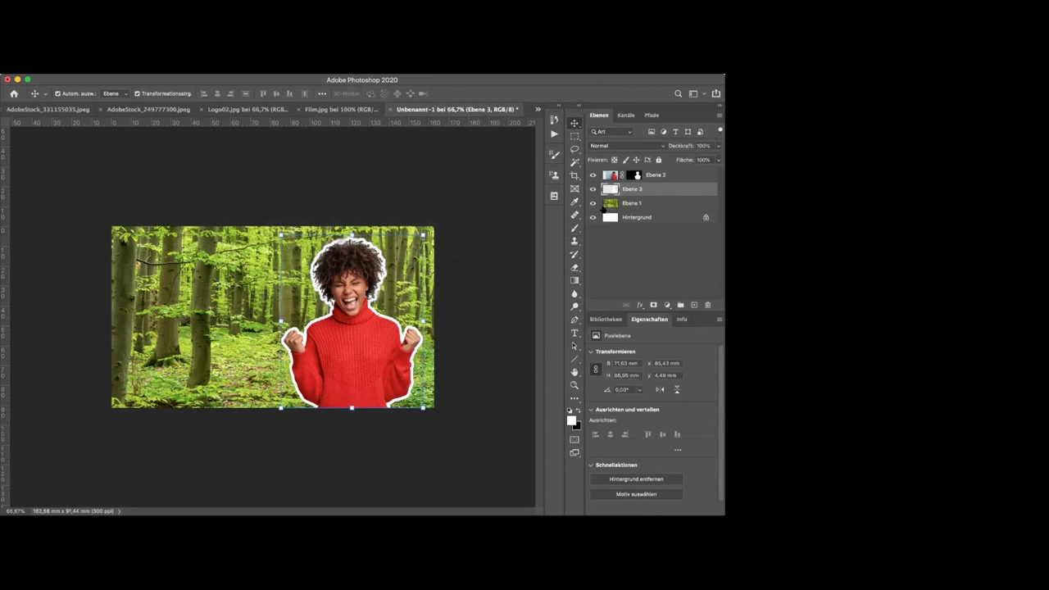
click(593, 175)
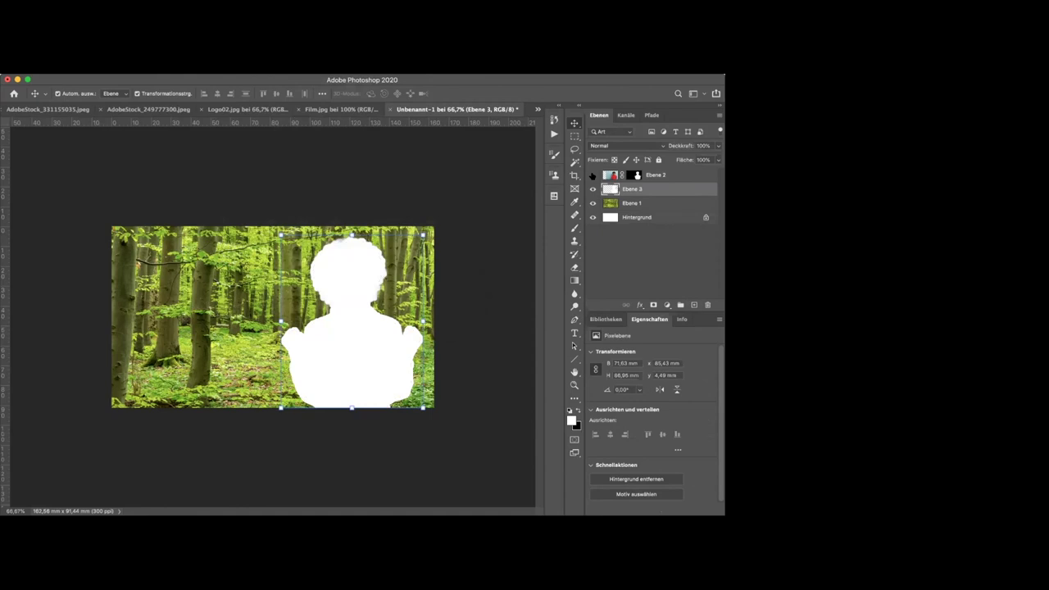
click(592, 175)
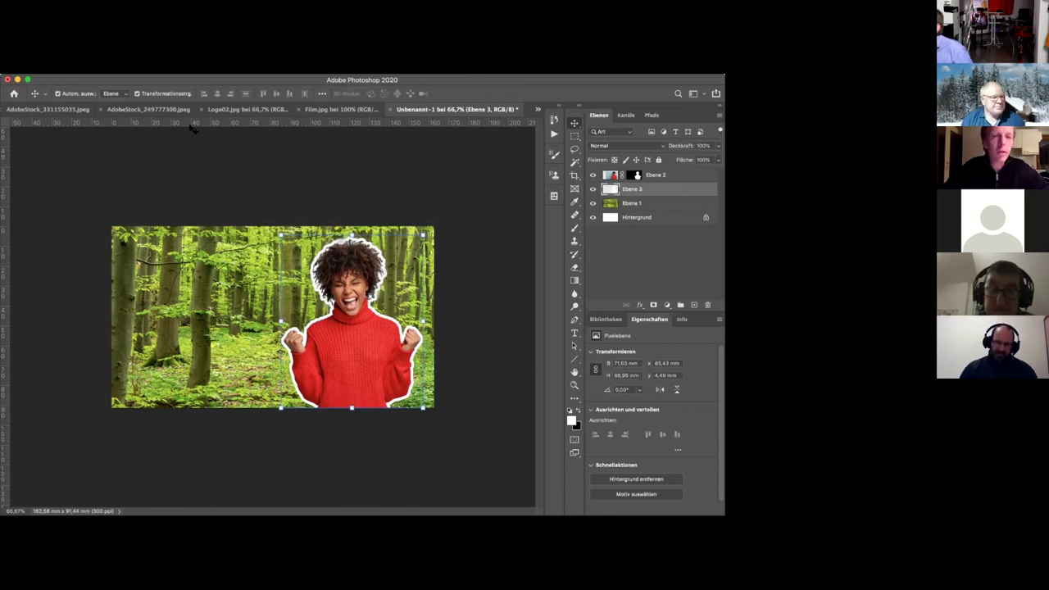
Step: Copy the FotoCafe logo from Logo02.jpg and paste it into Unbenannt-1, converting colours to preserve their appearance
click(246, 109)
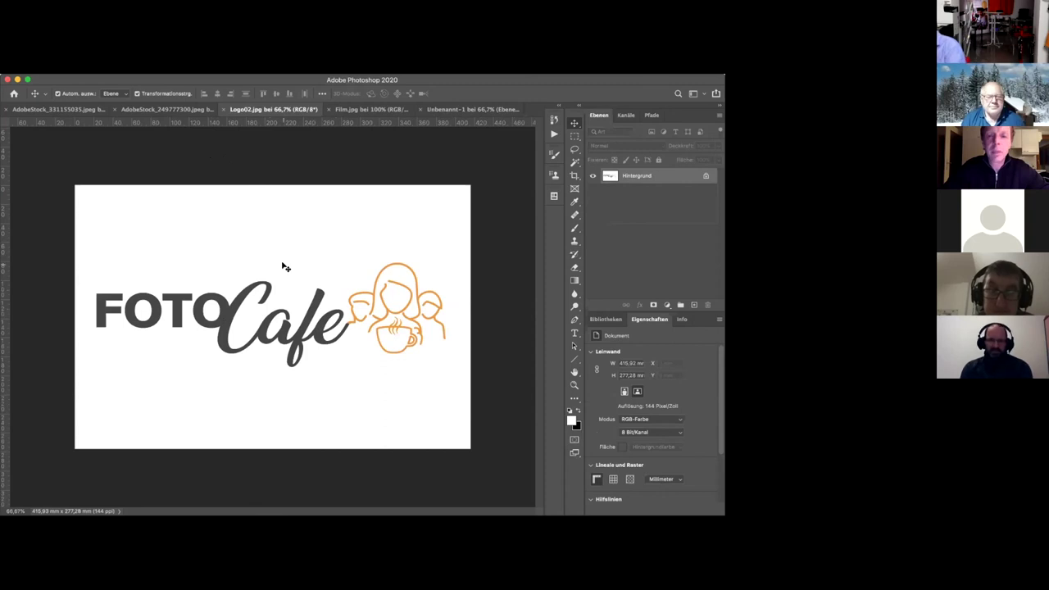
click(456, 110)
key(super+v)
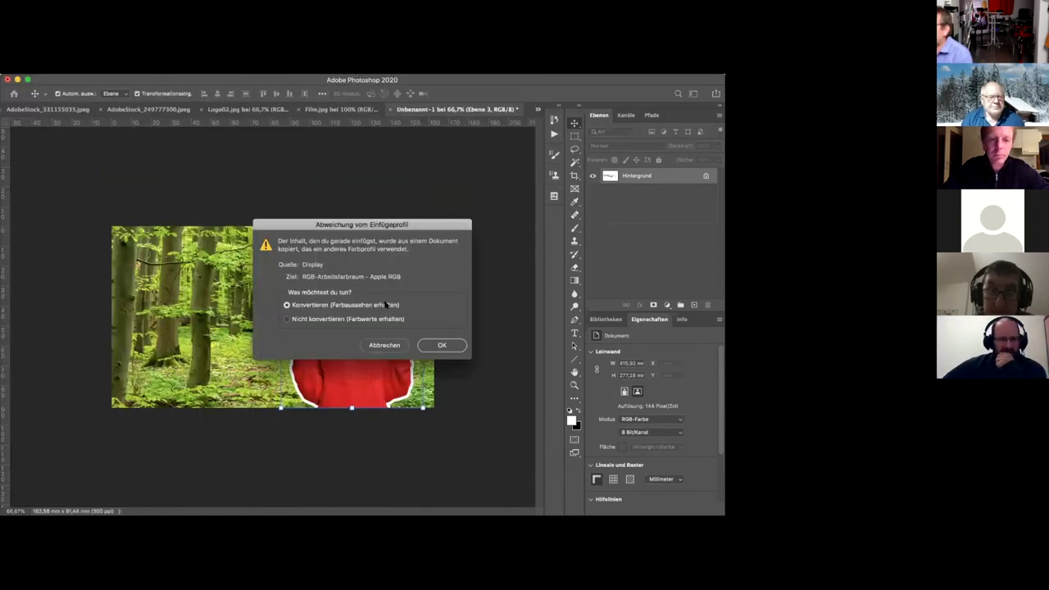
click(451, 344)
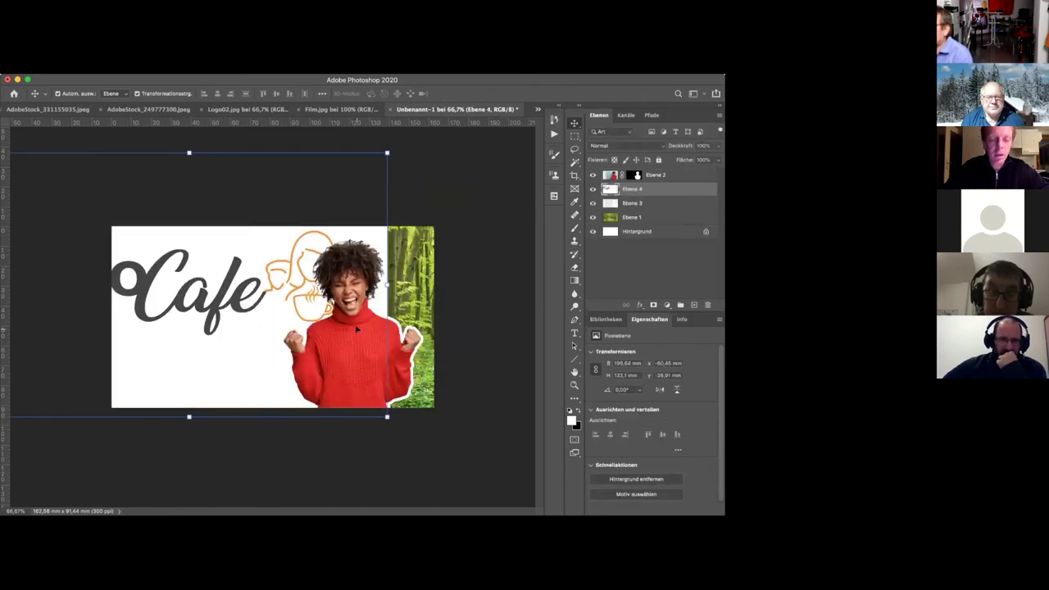
Step: Scale the logo layer to 52.29 %, place it in the canvas's upper-left area beside the woman, and apply the transformation
key(super+minus)
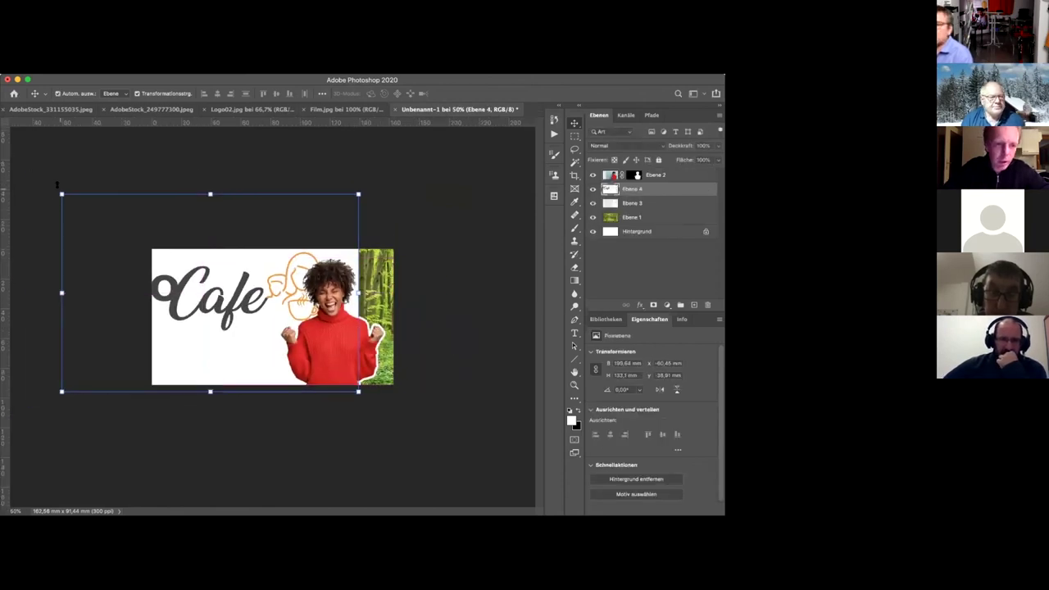
drag(61, 194, 182, 276)
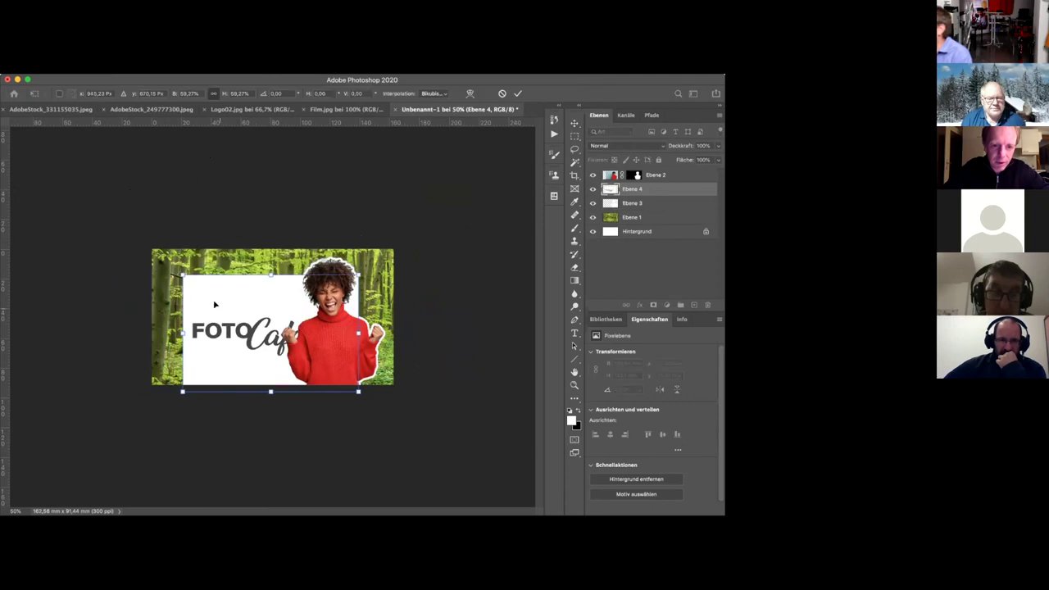
drag(229, 330, 188, 285)
drag(137, 227, 161, 243)
drag(201, 293, 219, 312)
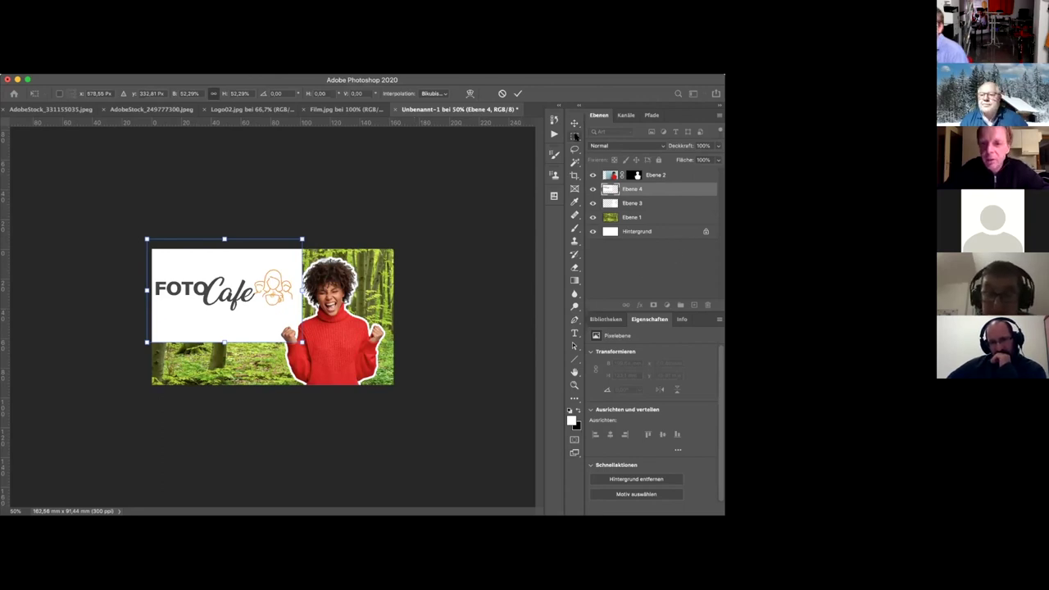
key(Return)
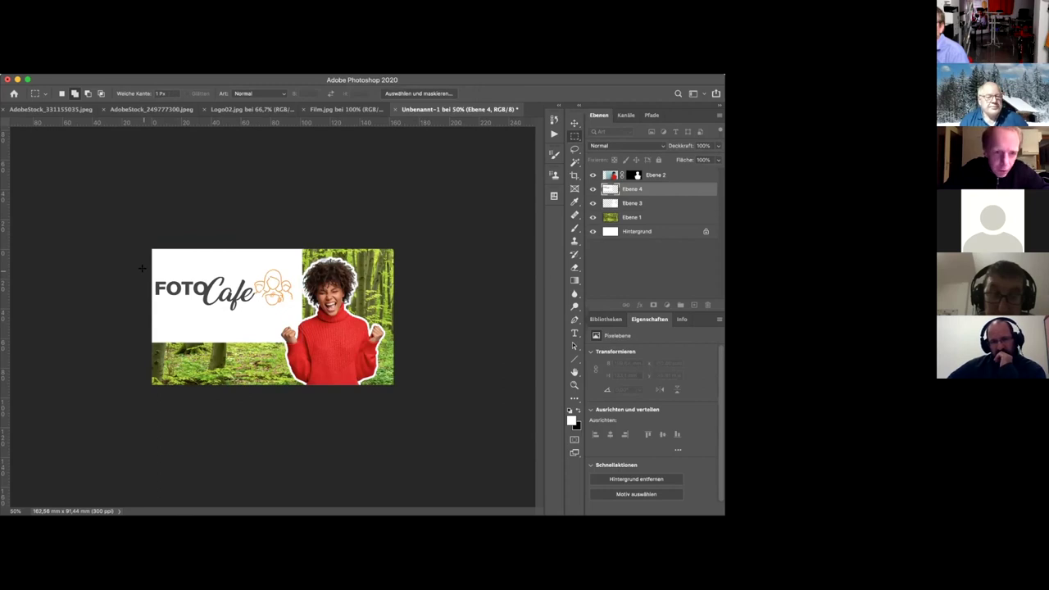
Step: Select a strip about 32 mm high around the FotoCafe lettering and figures, and mask the logo layer to that selection
drag(152, 269, 300, 311)
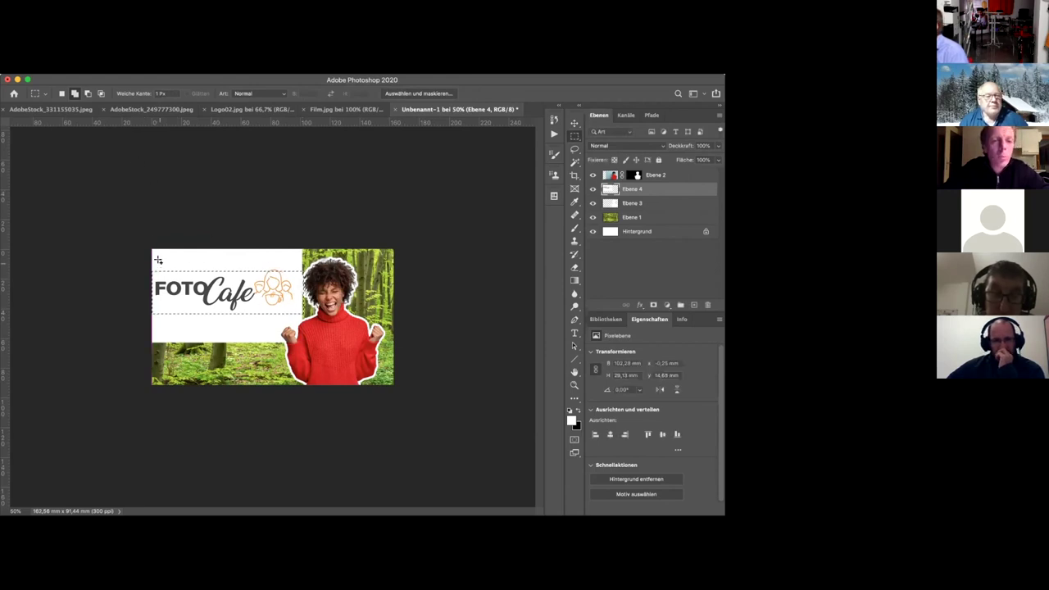
drag(154, 267, 303, 269)
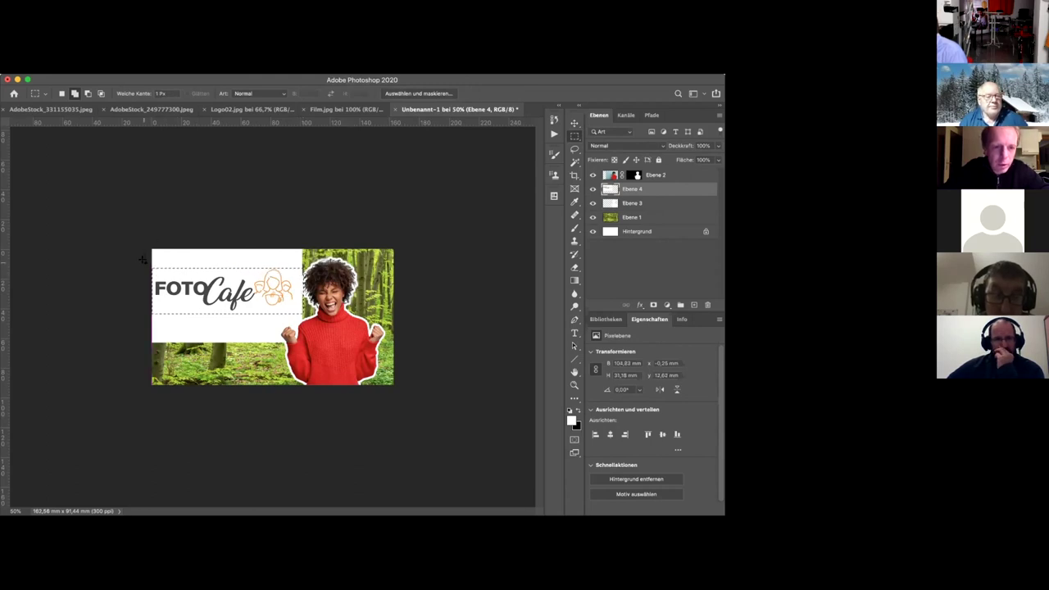
key(super+1)
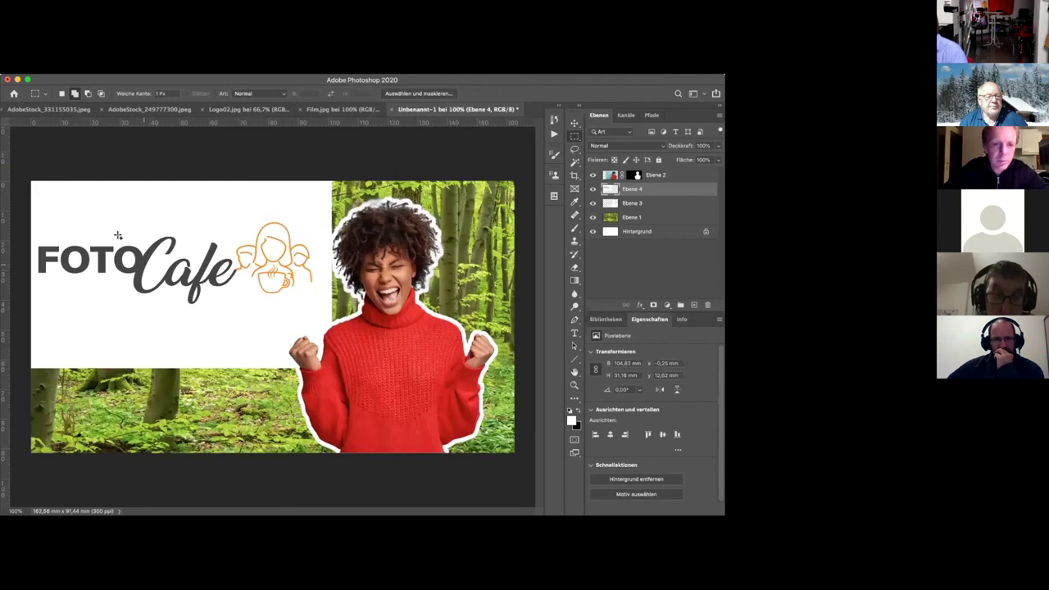
drag(28, 217, 336, 222)
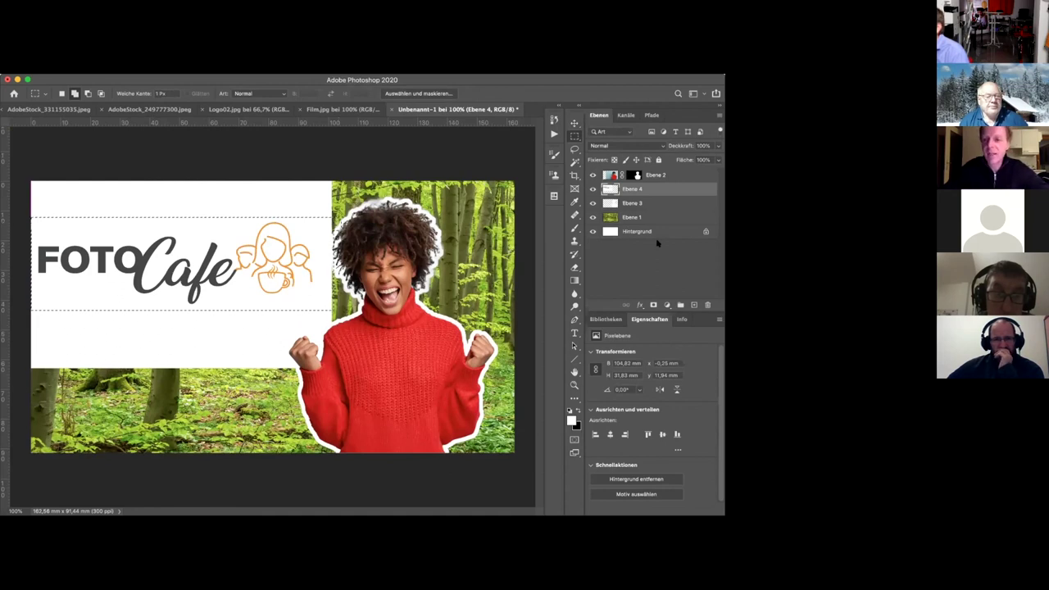
click(653, 304)
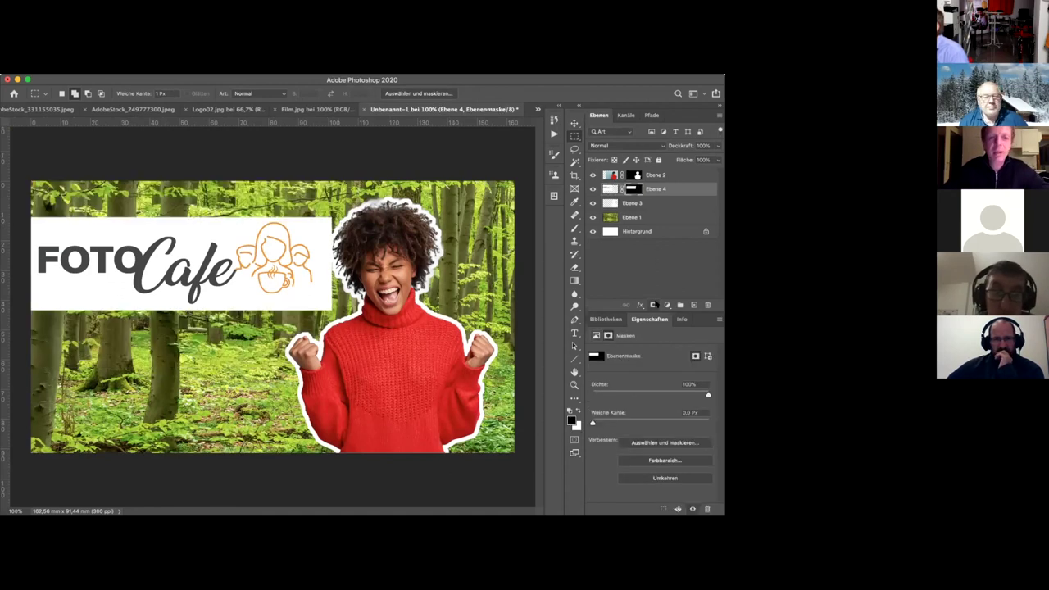
Step: Rename the FotoCafe logo's layer to Logo
key(super+minus)
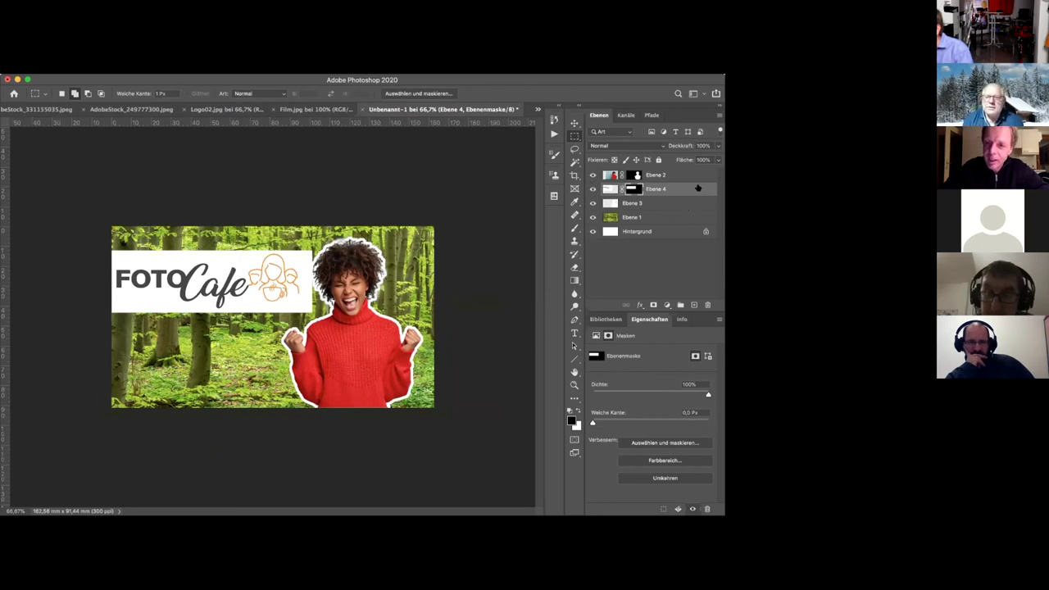
double_click(656, 188)
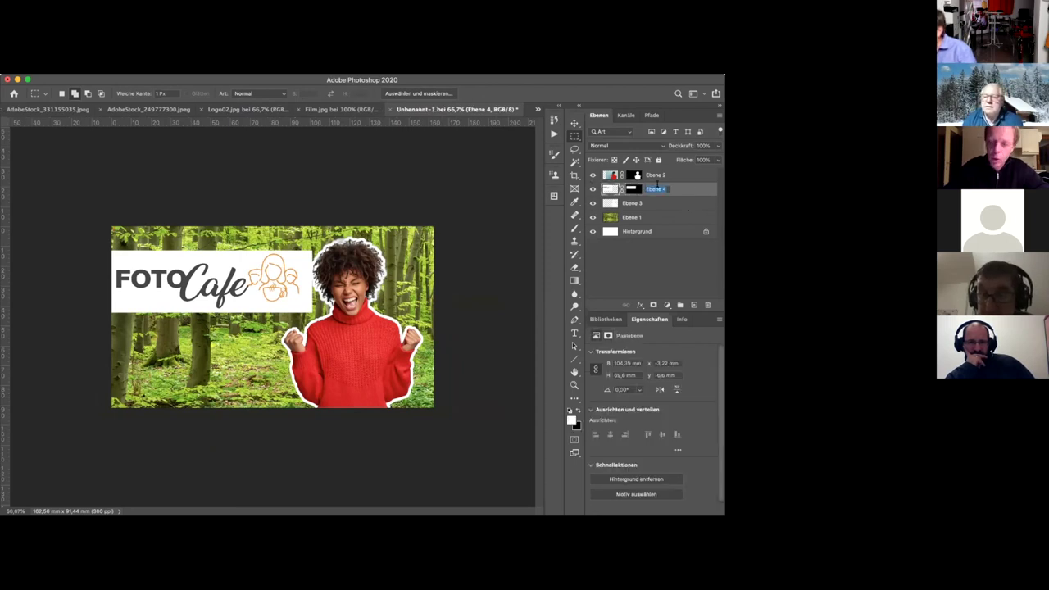
text(Logo)
key(Return)
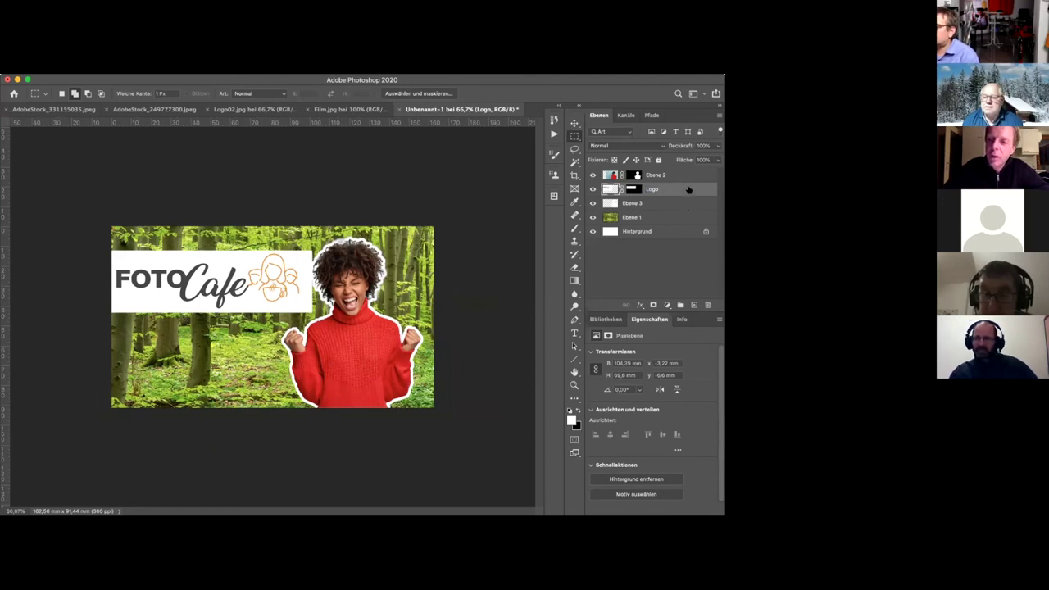
Step: In the Logo layer's blending options, raise This Layer's black Blend If limit to about 175 so the lettering and figures drop out
double_click(688, 190)
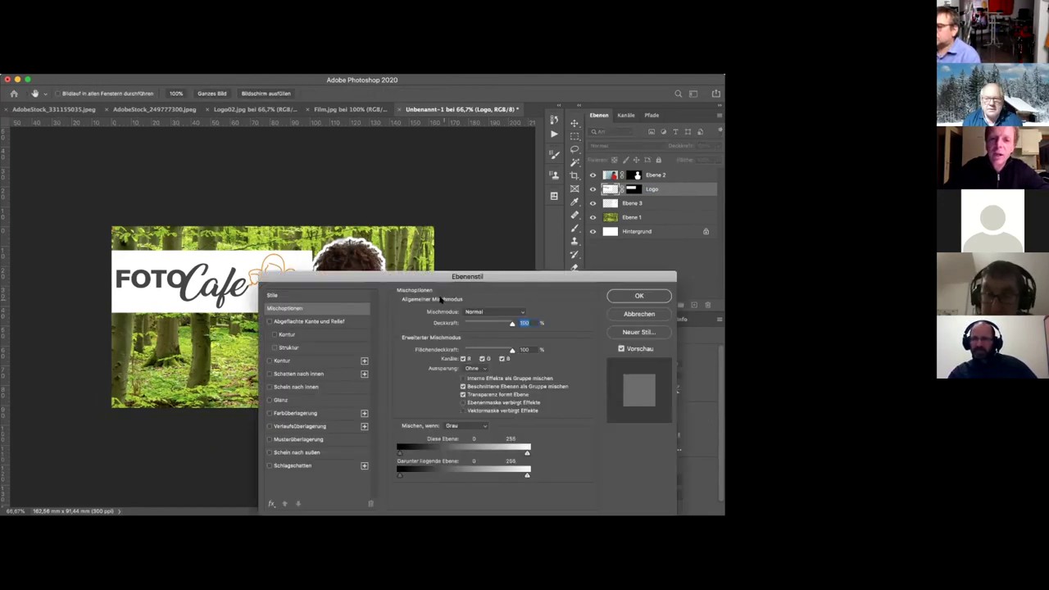
drag(464, 274, 520, 166)
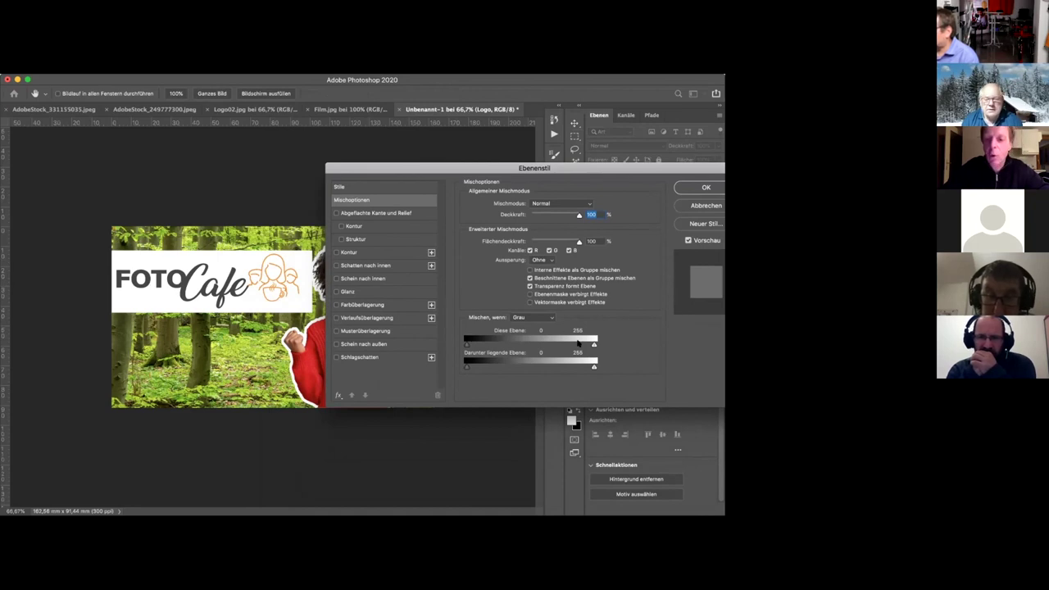
drag(588, 345, 628, 346)
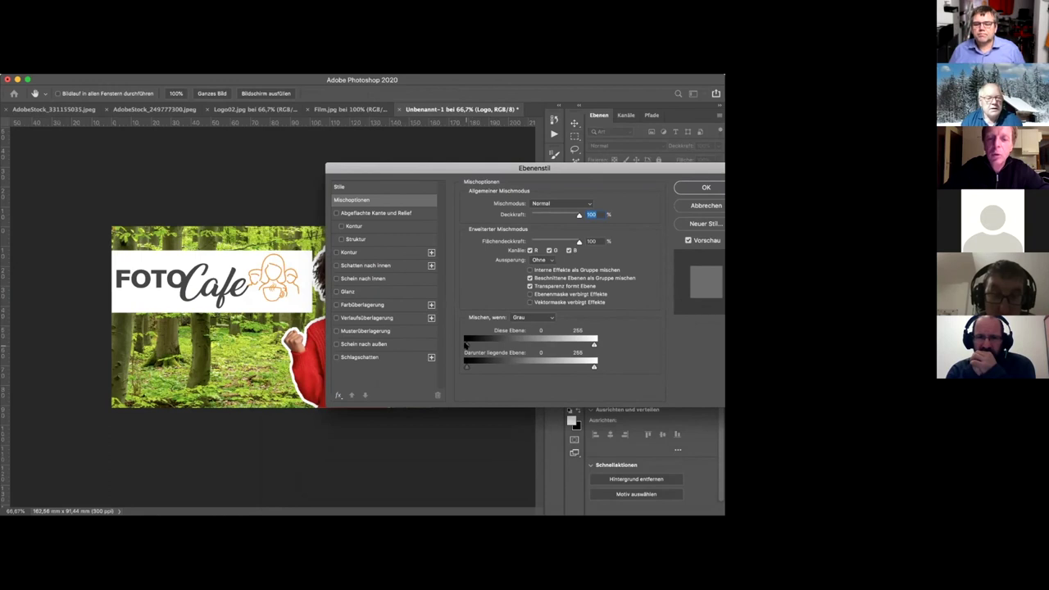
drag(470, 345, 522, 346)
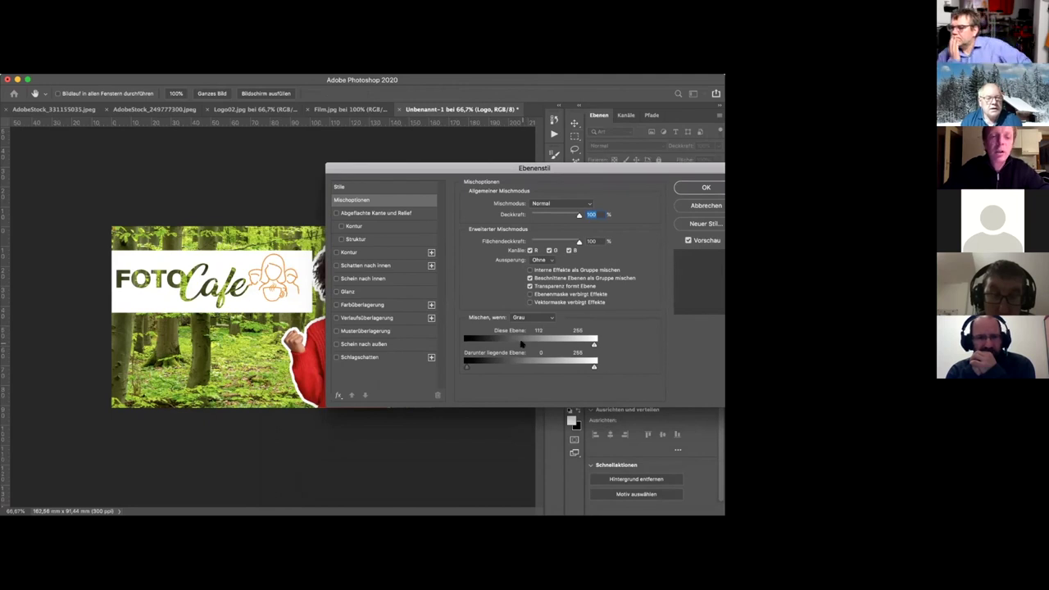
drag(521, 345, 551, 345)
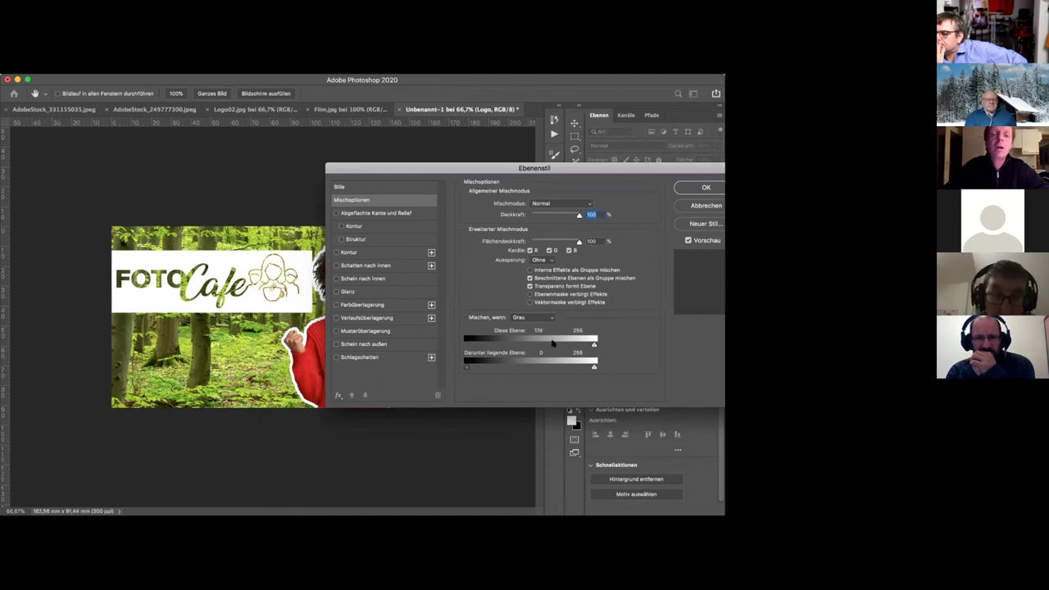
click(706, 187)
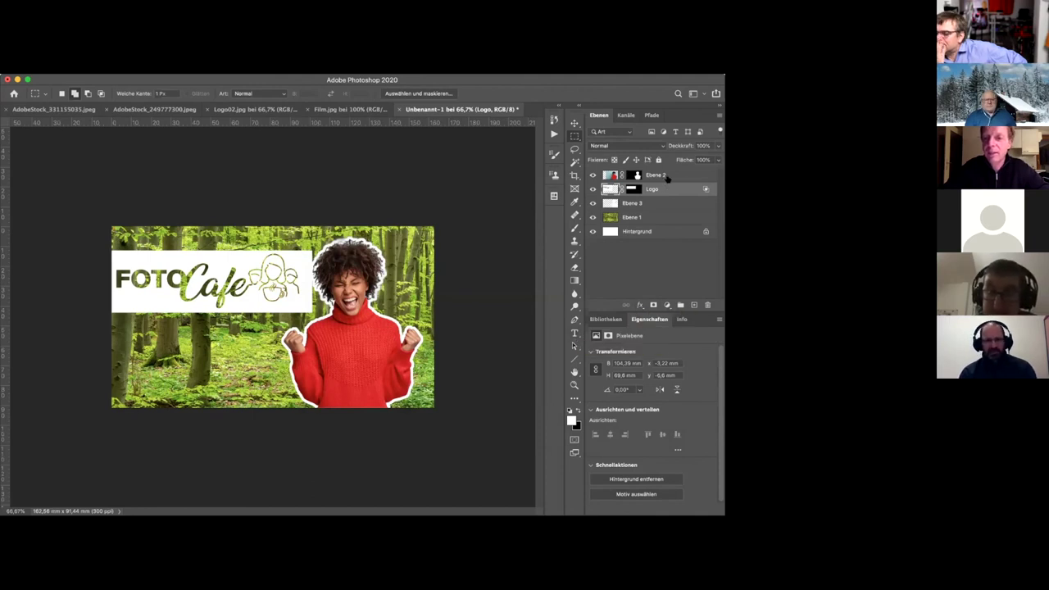
Step: Above the woman's layer, add a text box beneath the logo banner containing #24 in white
key(alt+bracketright)
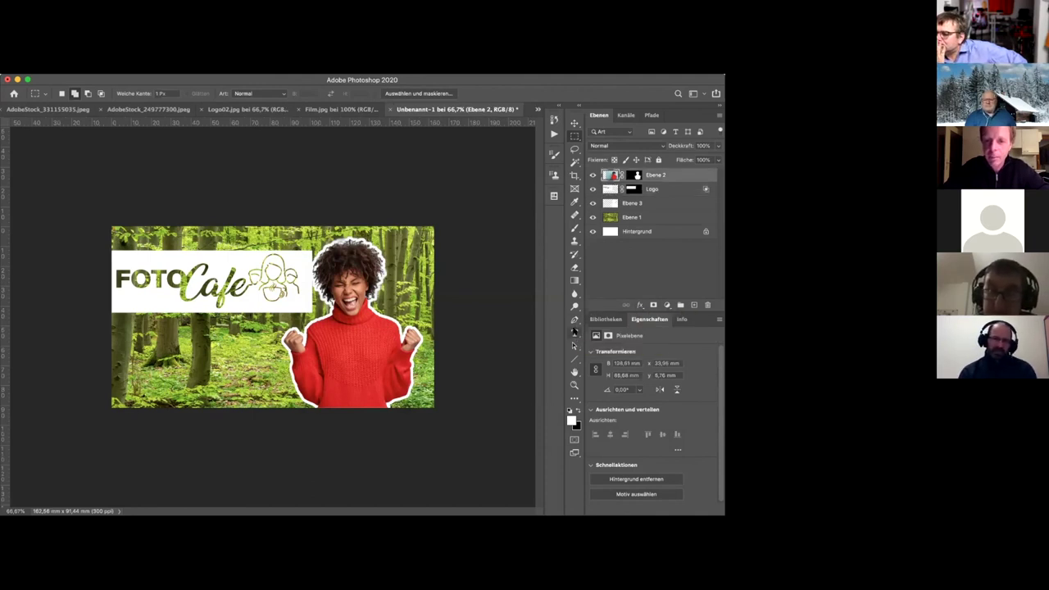
click(574, 329)
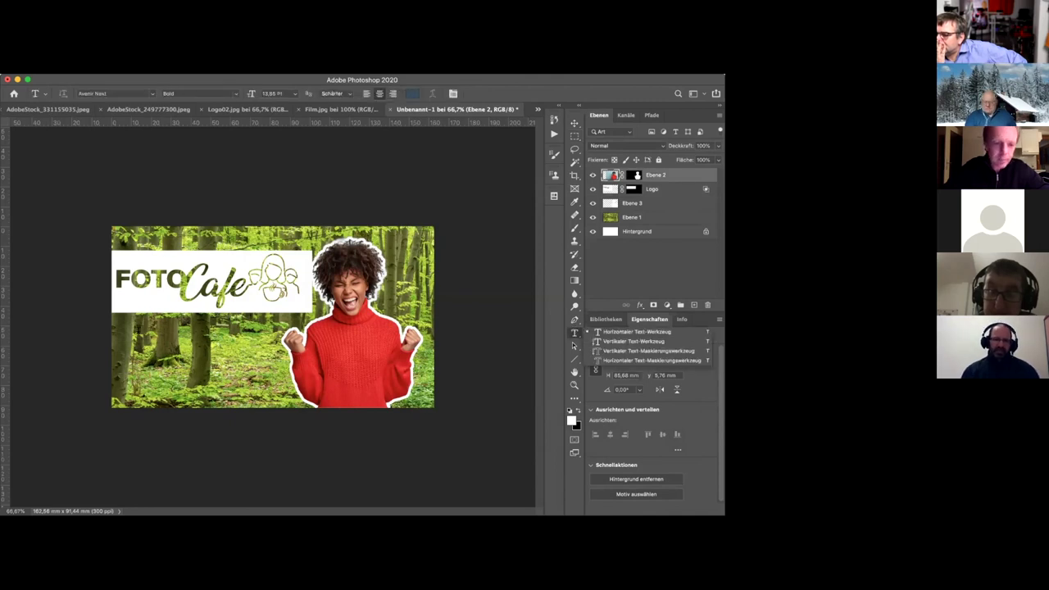
drag(184, 323, 261, 380)
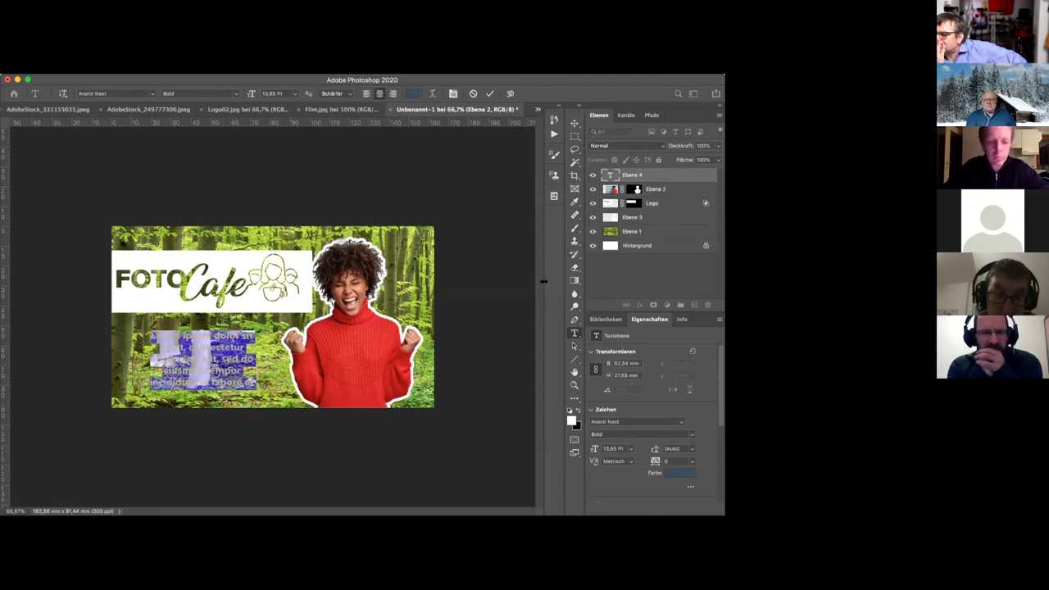
key(BackSpace)
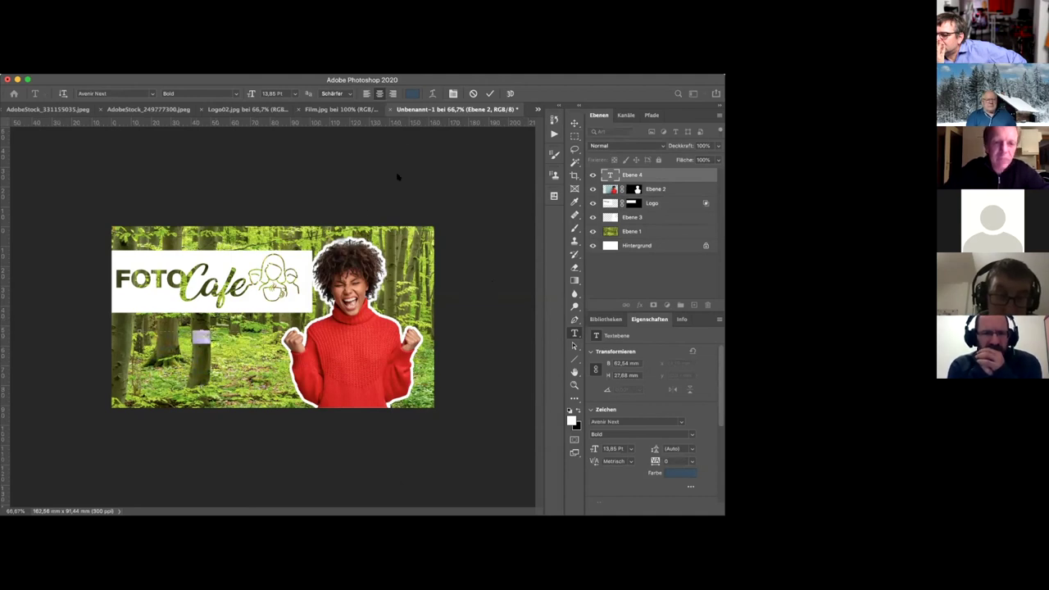
click(412, 94)
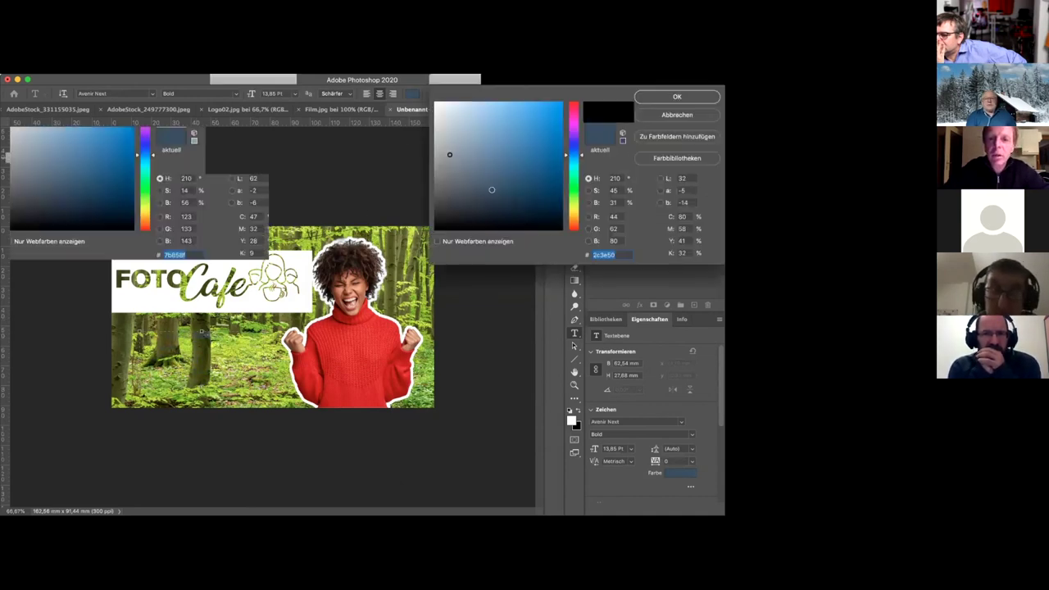
text(#24)
click(704, 95)
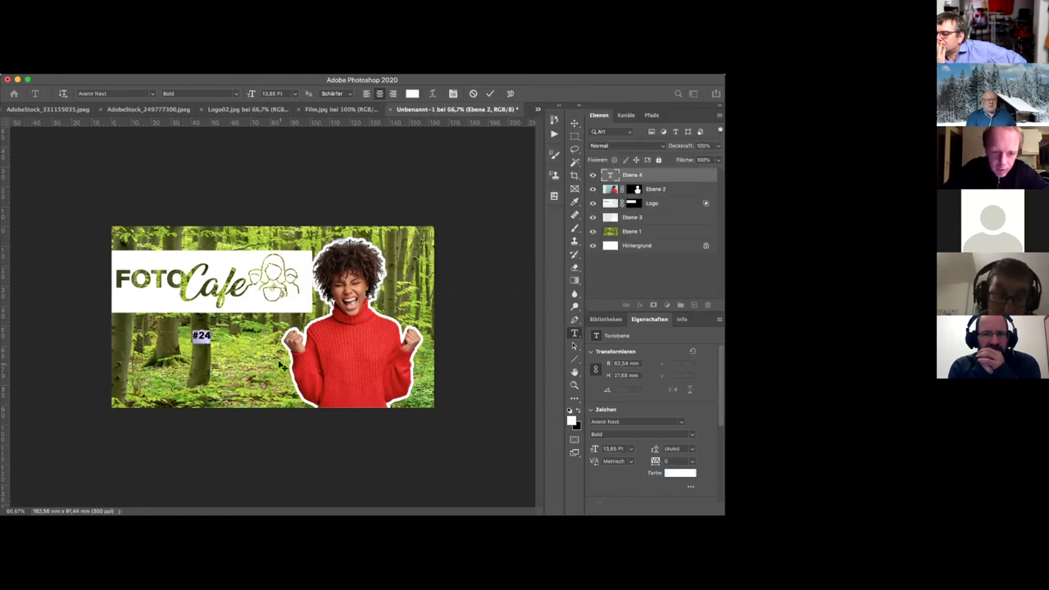
Step: Shrink the text frame around #24 and scale the text up to 67.31 pt beneath the logo banner
drag(252, 354, 208, 353)
click(575, 122)
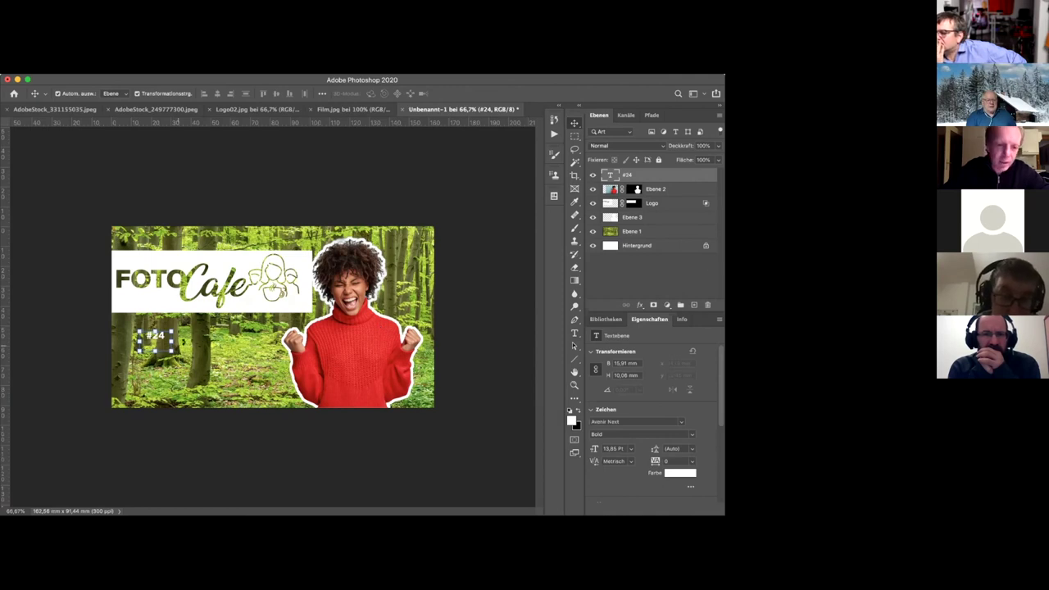
drag(170, 349, 297, 387)
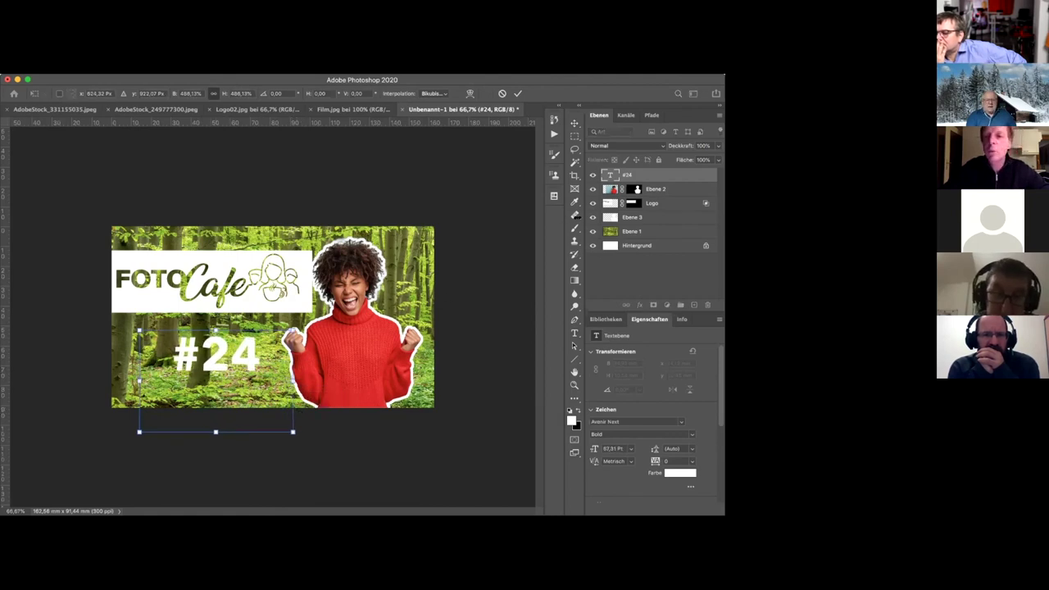
key(Return)
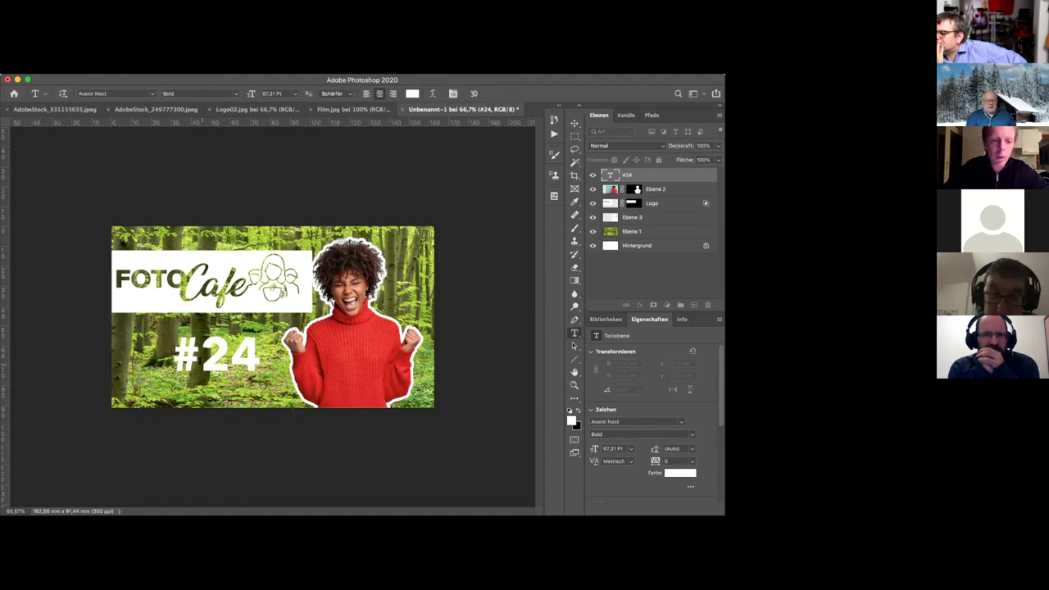
Step: Set the #24 text's font to Abys and try rotating the text about 15° counter-clockwise
drag(171, 348, 262, 361)
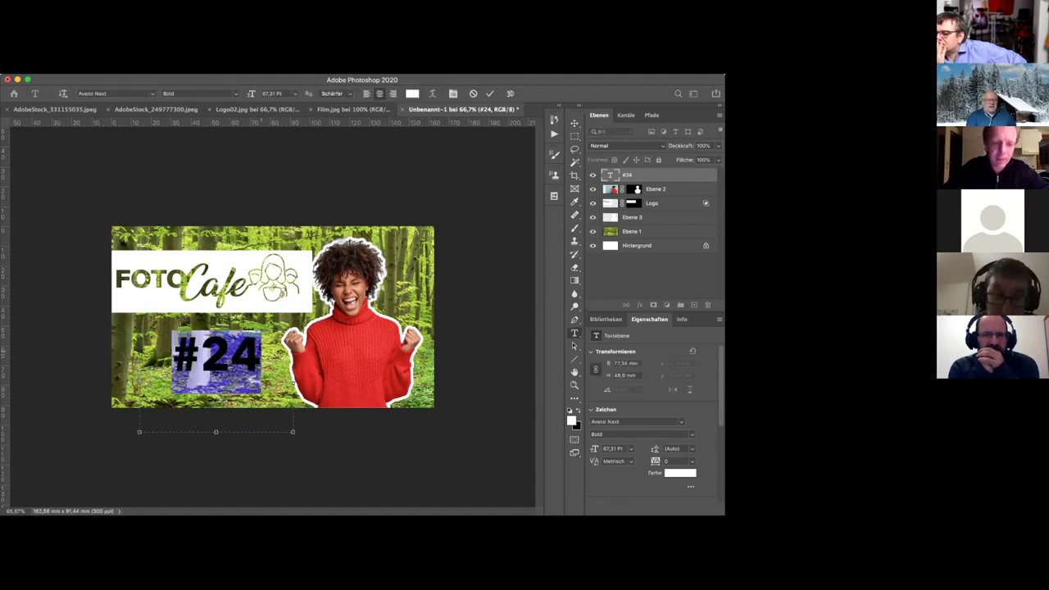
click(151, 94)
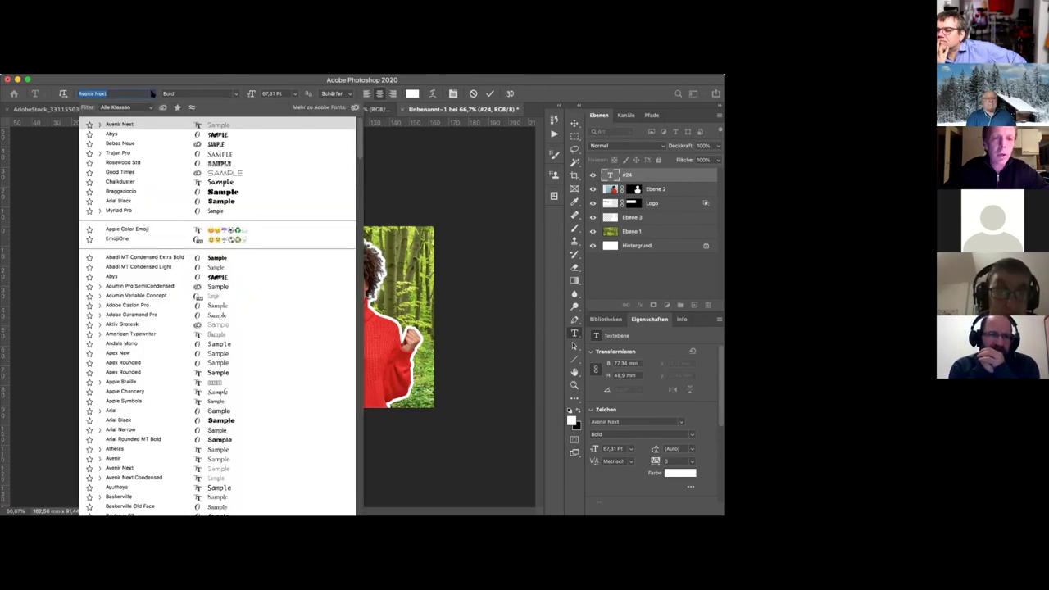
click(152, 277)
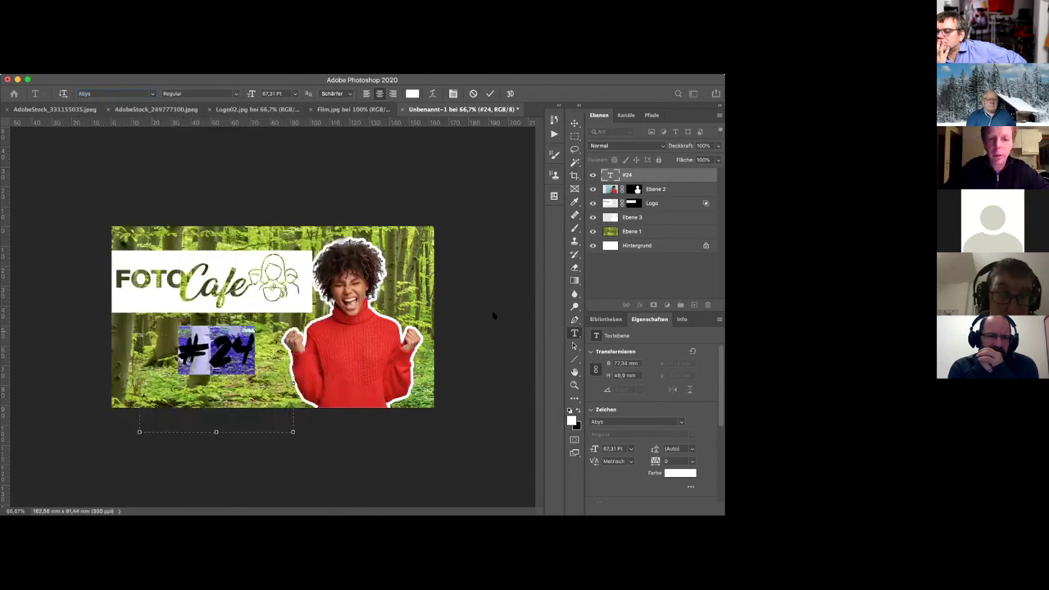
click(575, 123)
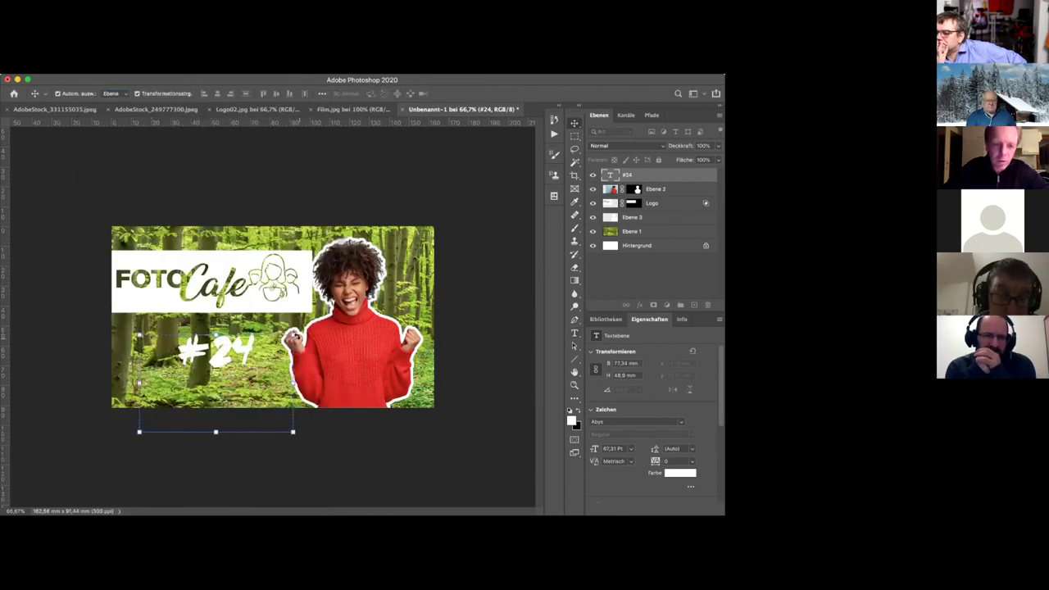
drag(295, 332, 237, 341)
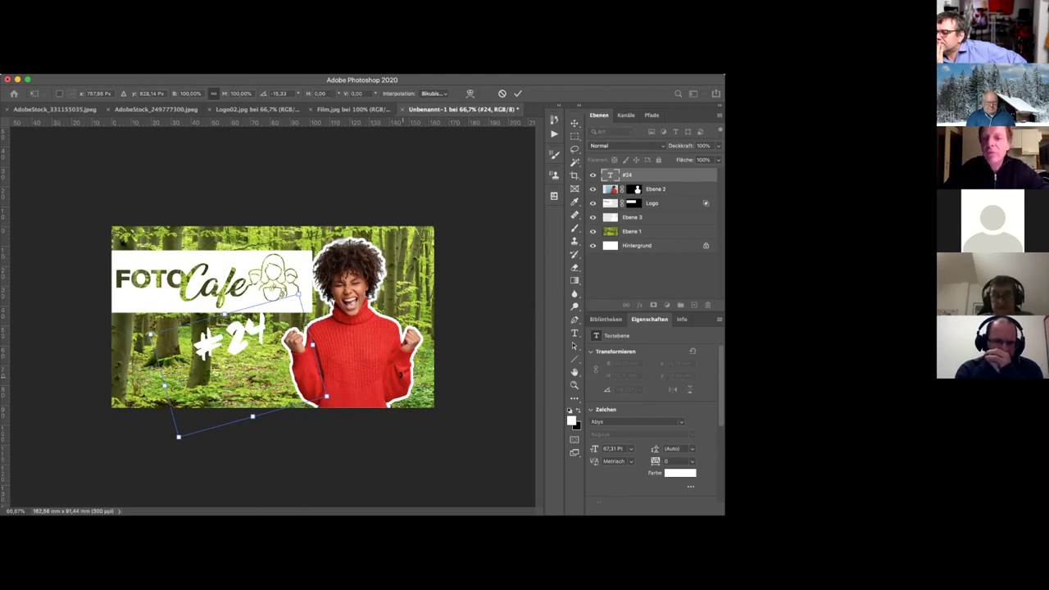
Step: Bring the clapperboard image from Film.jpg into Unbenannt-1 as a new layer over the canvas's lower-left area
click(343, 110)
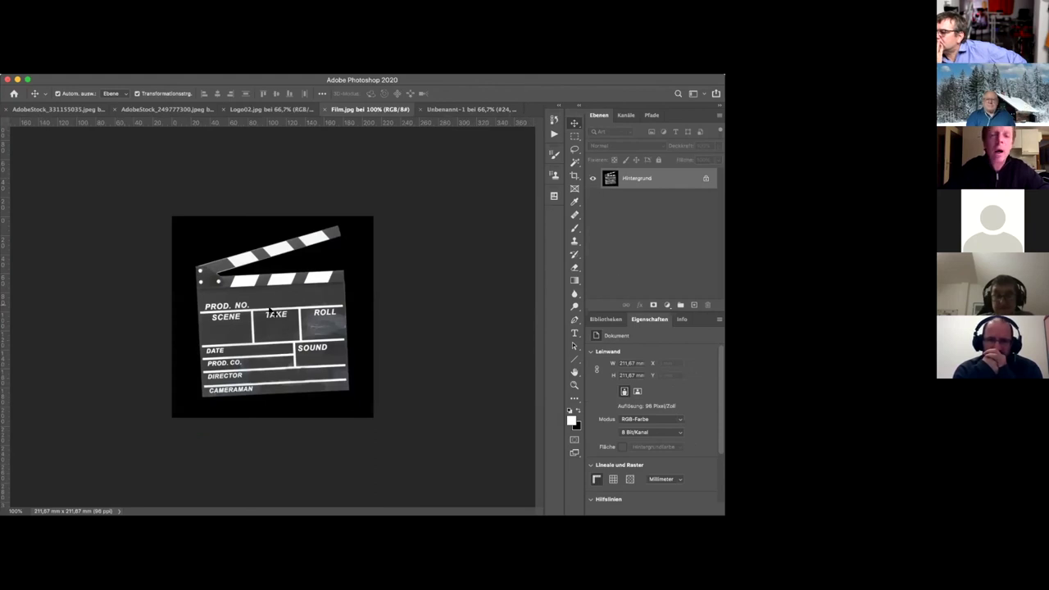
click(461, 109)
drag(247, 248, 156, 358)
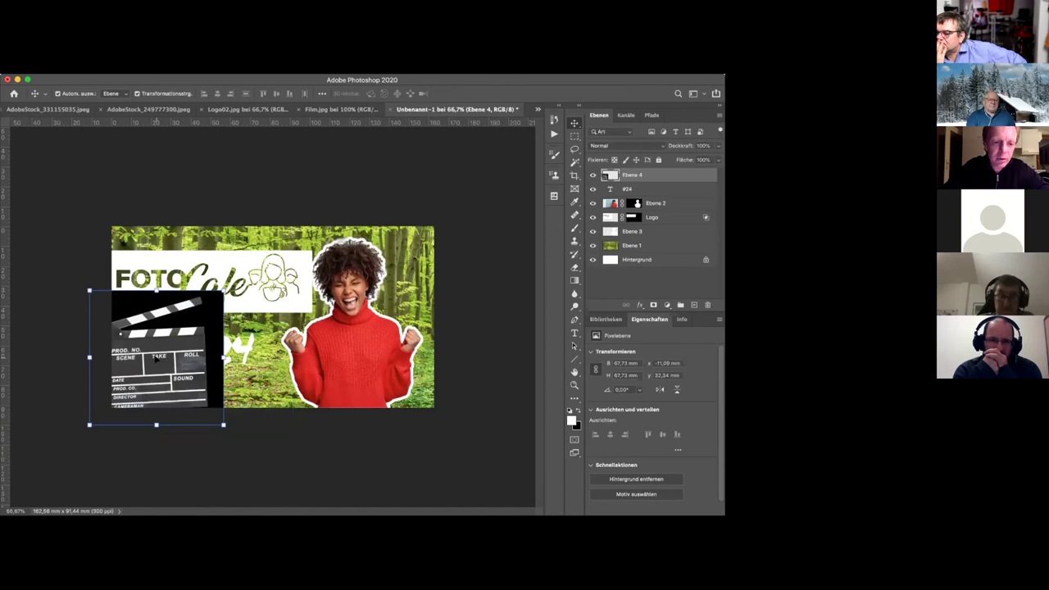
Step: Scale the clapperboard to 55.58 %, rotate it about 16.6° counter-clockwise in the canvas's lower-left corner, and apply the transformation
drag(88, 289, 149, 347)
drag(246, 332, 144, 350)
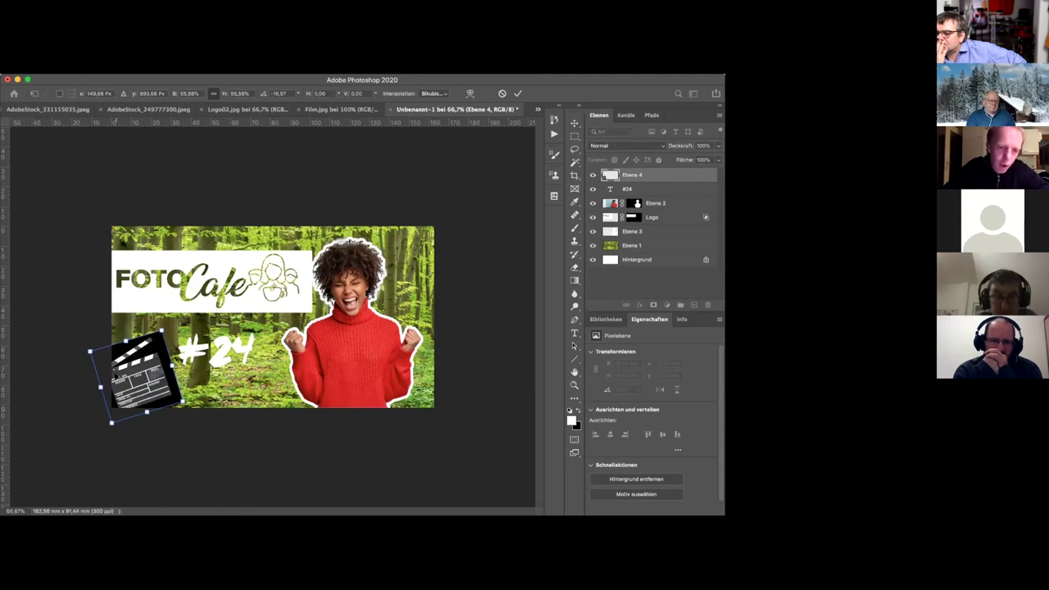
key(Return)
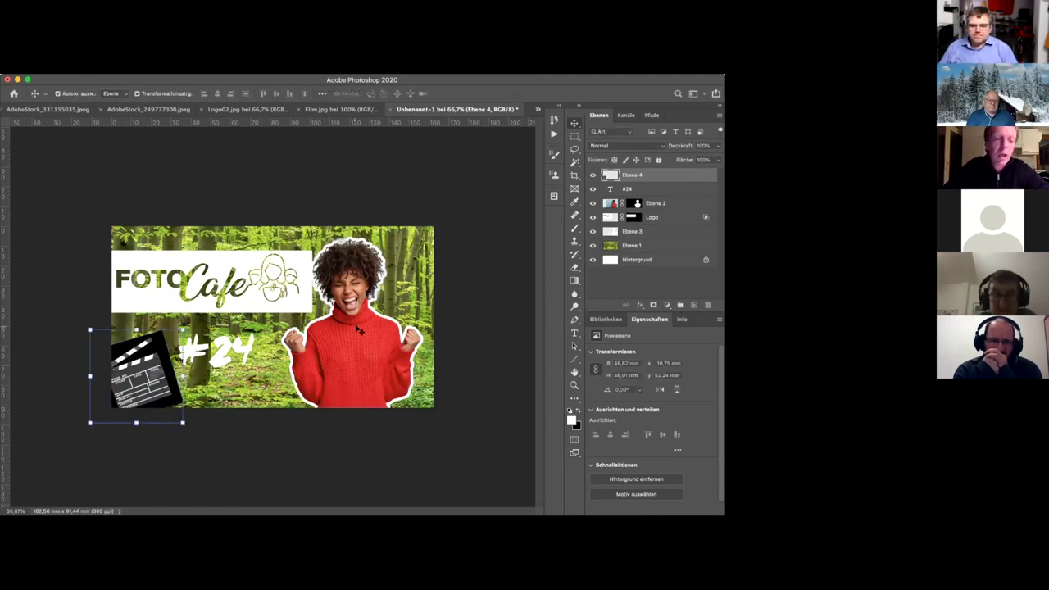
Step: Remove the clapperboard's black background by raising This Layer's black Blend If limit to 12 in its blending options
double_click(681, 178)
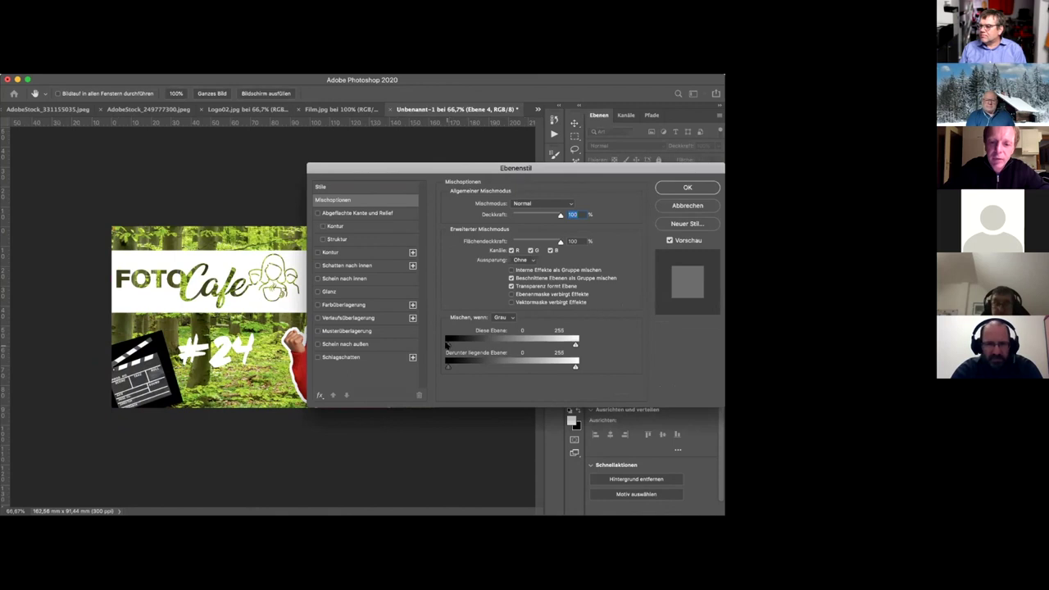
drag(447, 344, 453, 346)
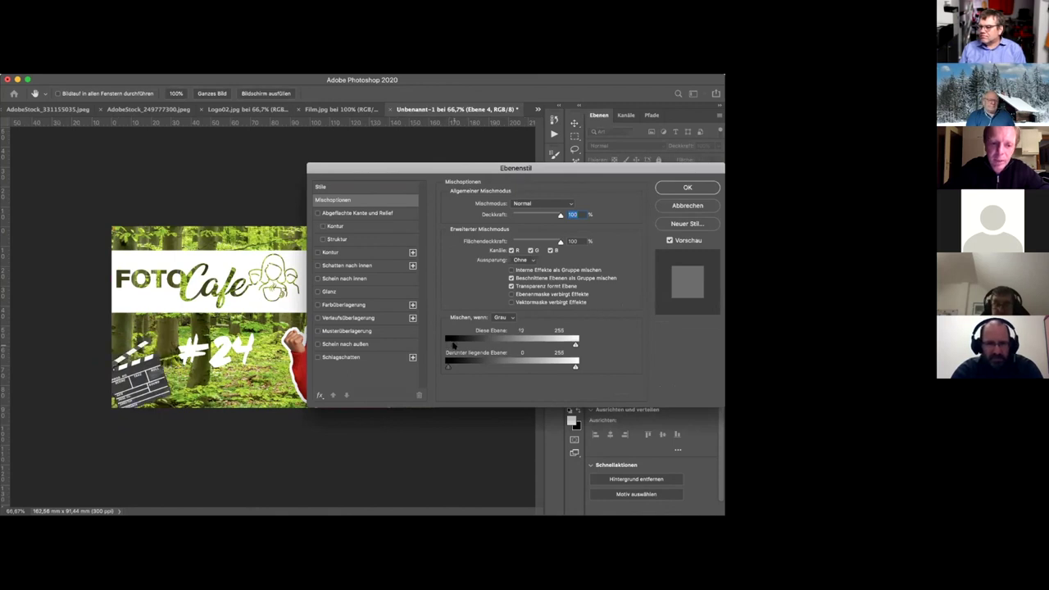
click(677, 189)
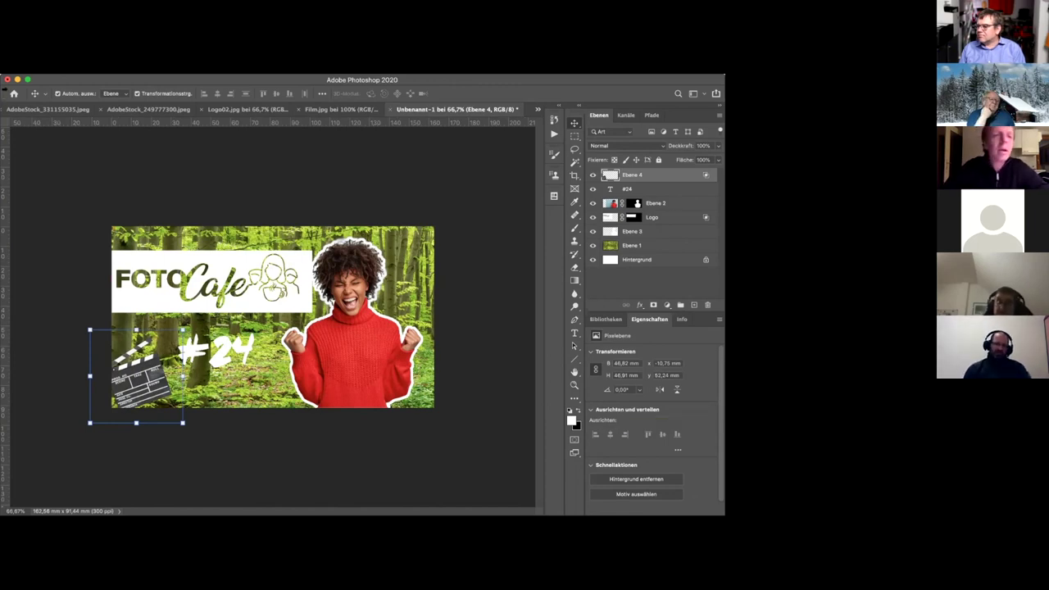
Step: Save the composite as a JPEG copy named Thumbnail.jpg in the 210124 folder, with quality 12 (Maximal) and the Progressiv format option
click(82, 74)
key(Escape)
key(super+s)
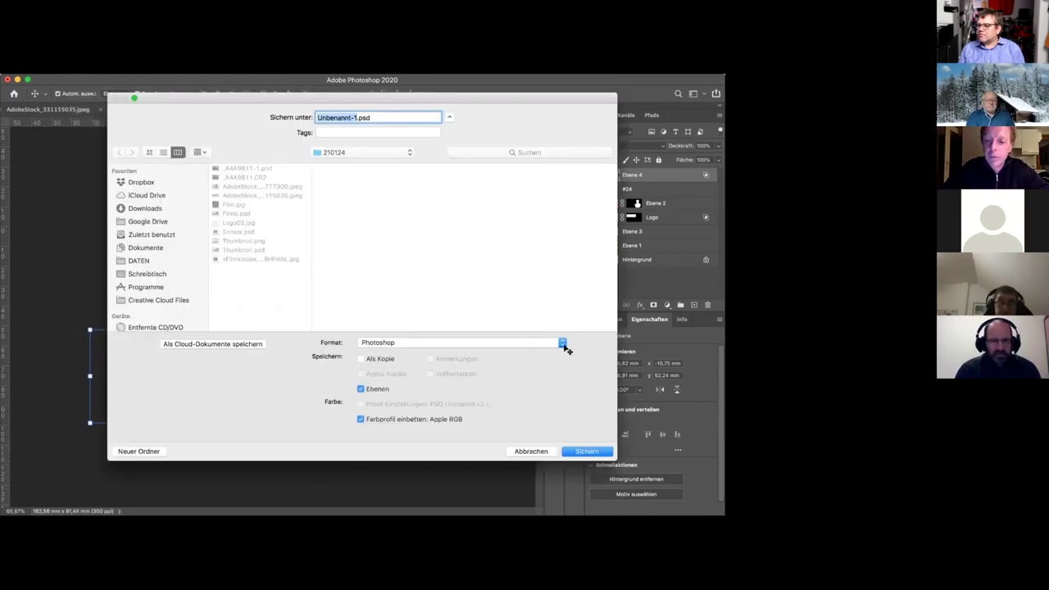
click(564, 343)
click(518, 406)
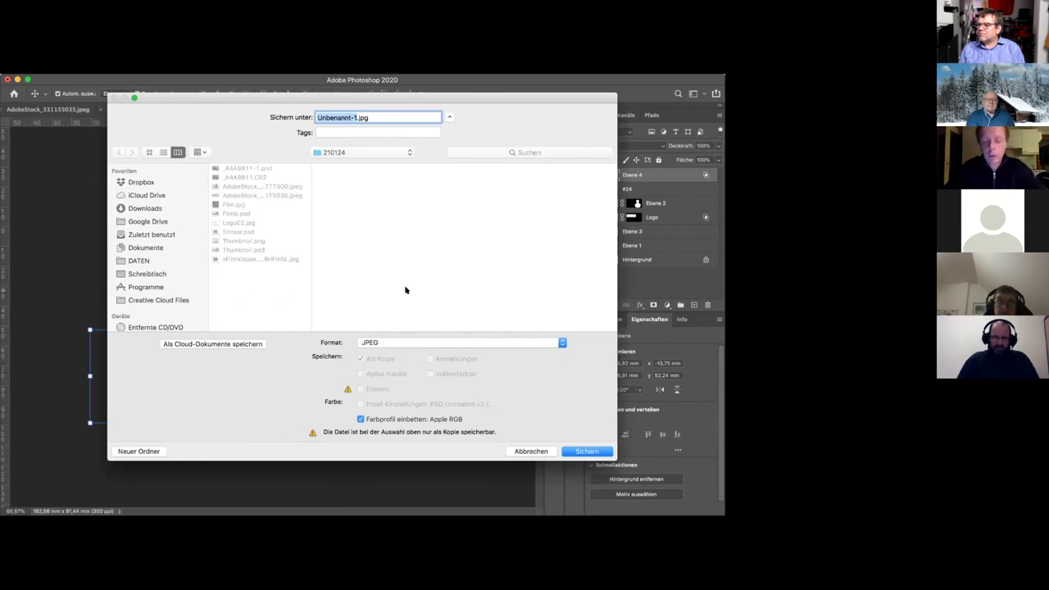
text(Thumbn)
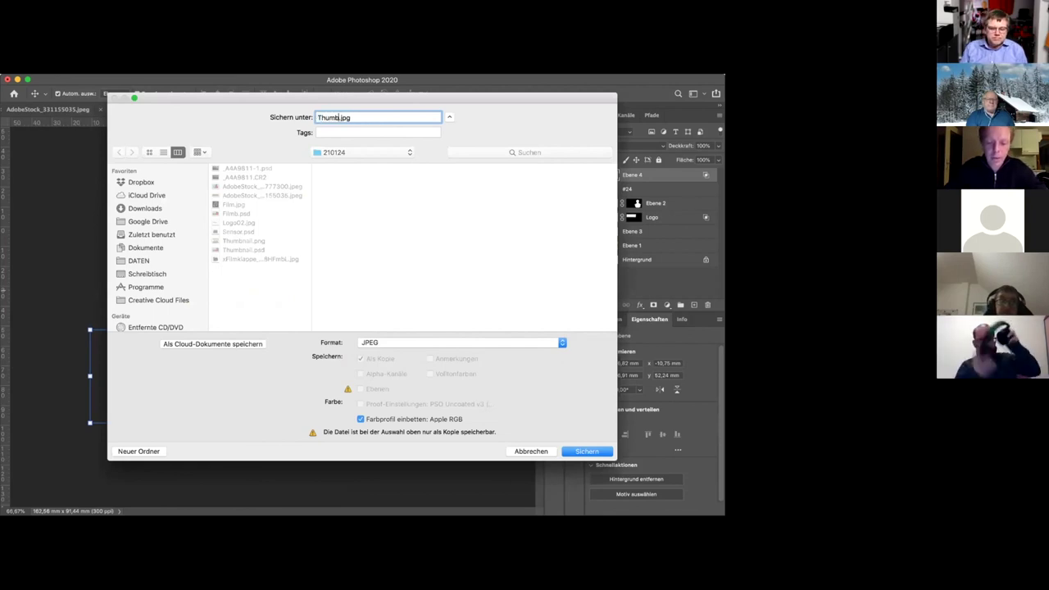
text(i)
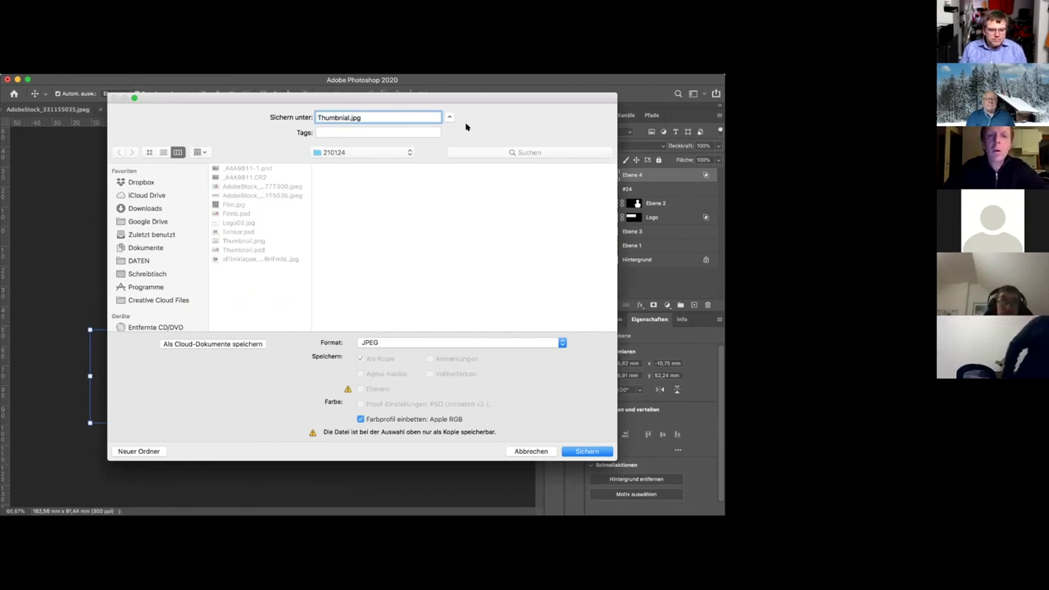
key(BackSpace)
text(ail)
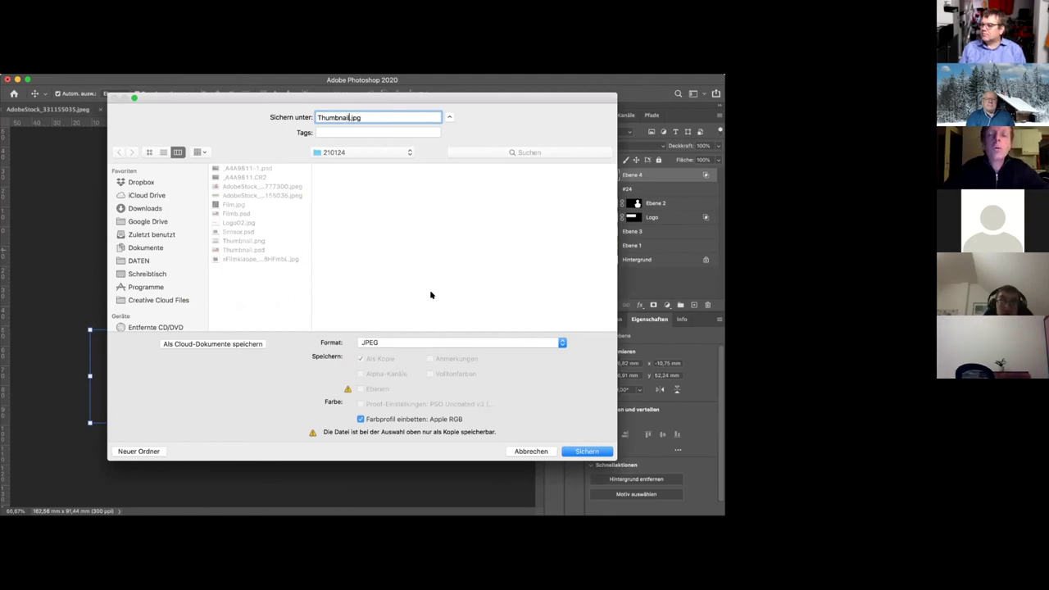
click(585, 450)
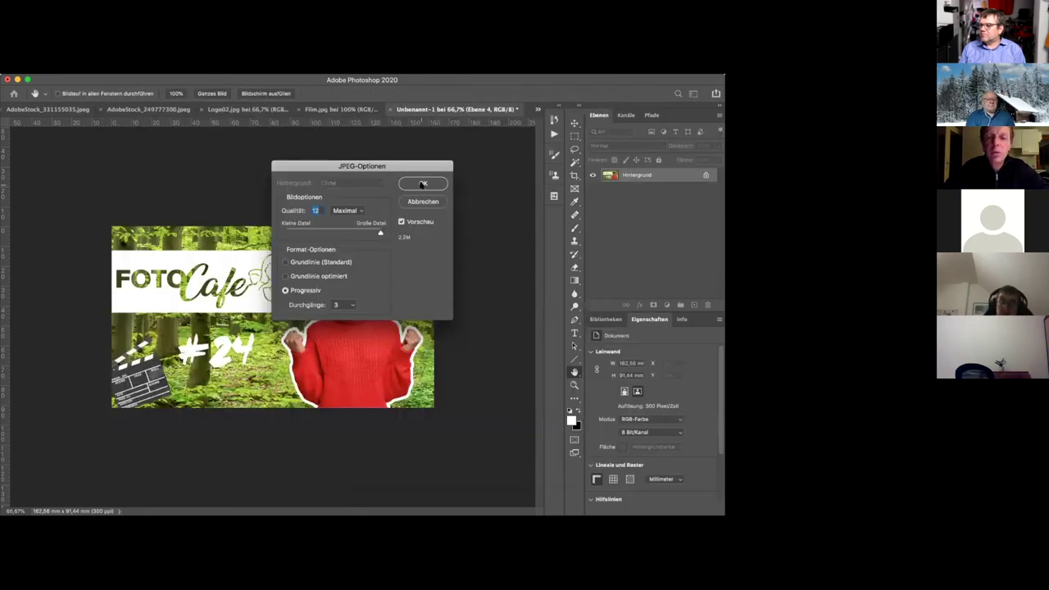
click(418, 184)
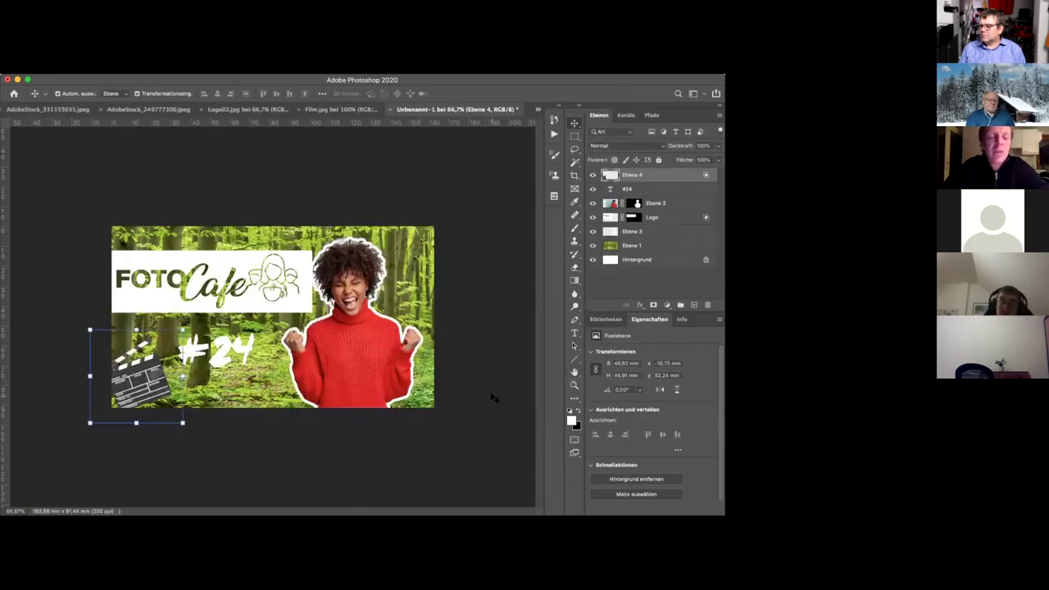